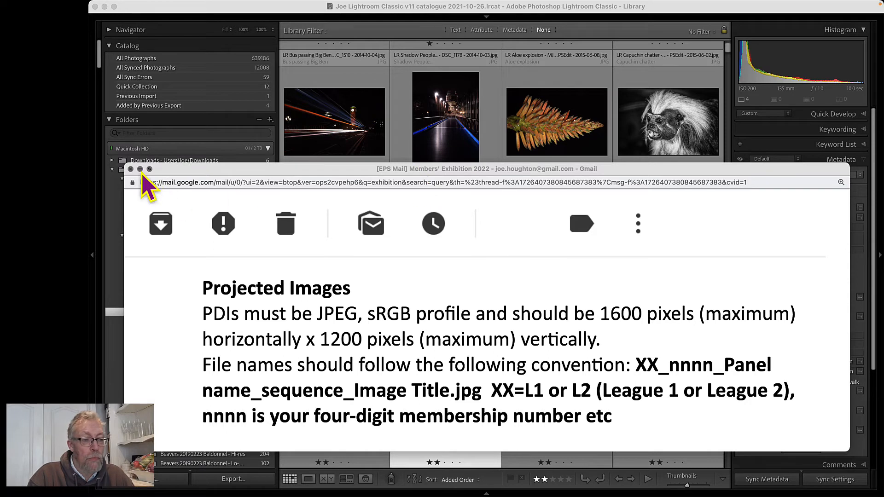
# Step: Move the e-mail with the exhibition rules off the photo library and look through the Print Photos folder list
pyautogui.moveTo(177, 181); pyautogui.dragTo(883, 18)
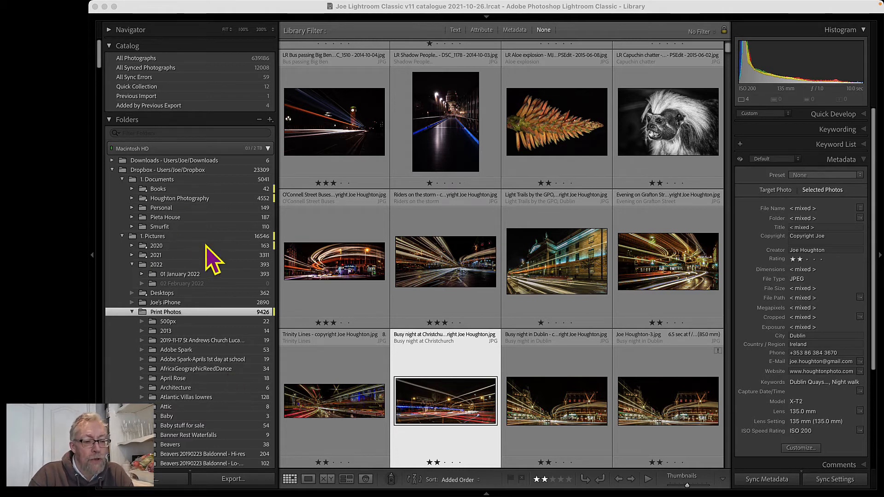
pyautogui.scroll(-5, 177, 345)
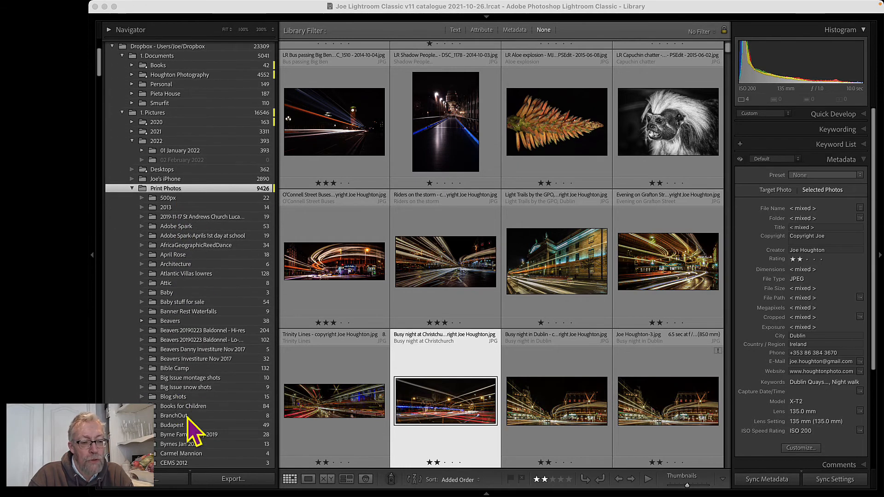
pyautogui.scroll(2, 185, 275)
pyautogui.scroll(4, 188, 285)
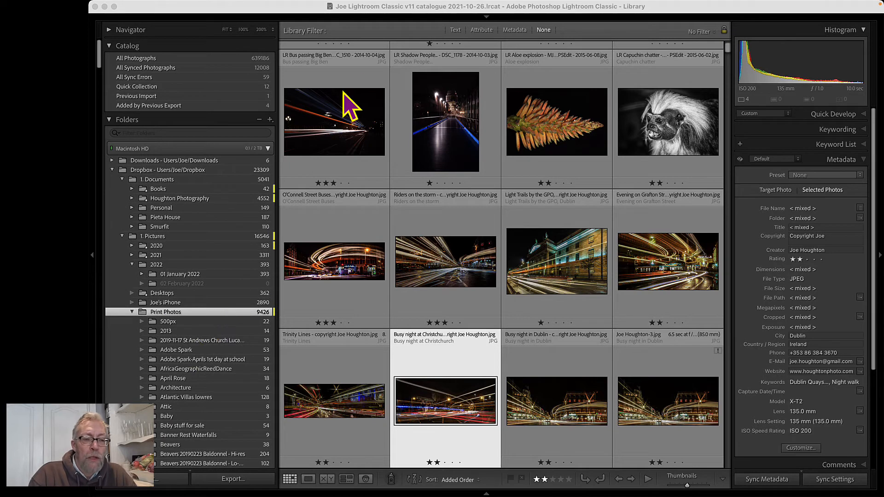
# Step: Hide the library filter bar above the photo grid and show it again
pyautogui.click(361, 44)
pyautogui.press('\\')
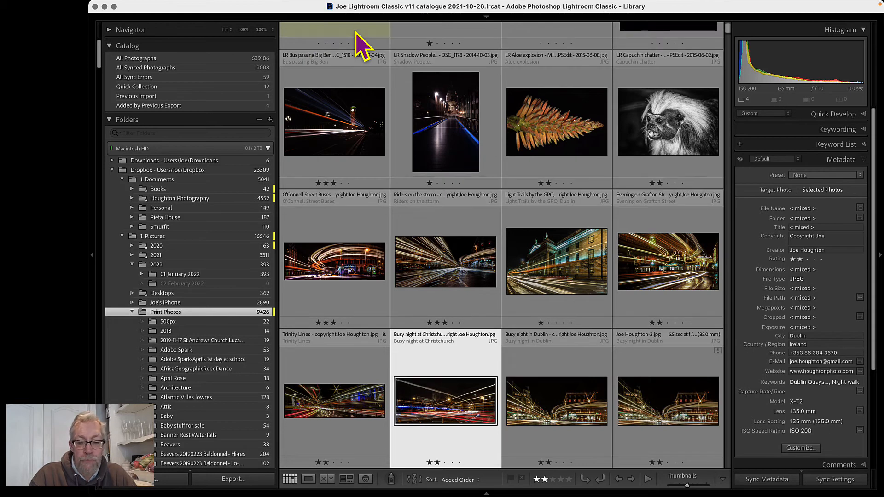
pyautogui.press('\\')
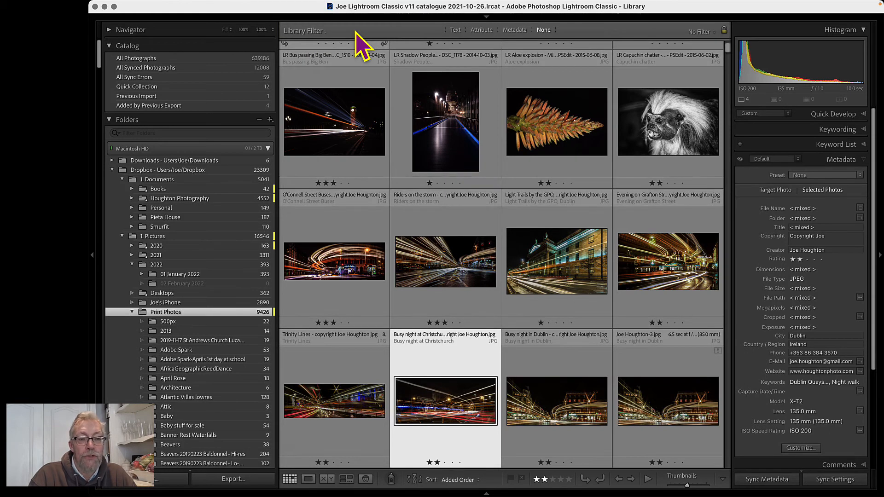
# Step: Filter the Print Photos folder by metadata to the dates 2021 and 2022, enlarging the filter columns
pyautogui.click(518, 32)
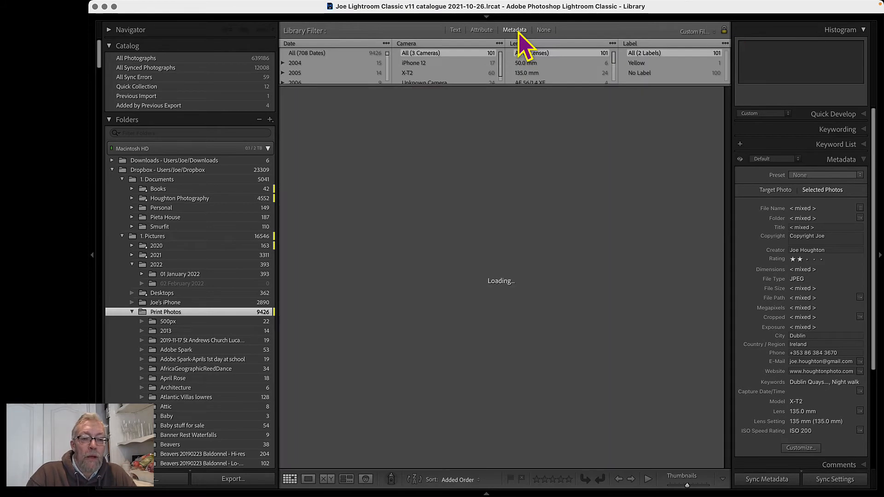
pyautogui.click(473, 83)
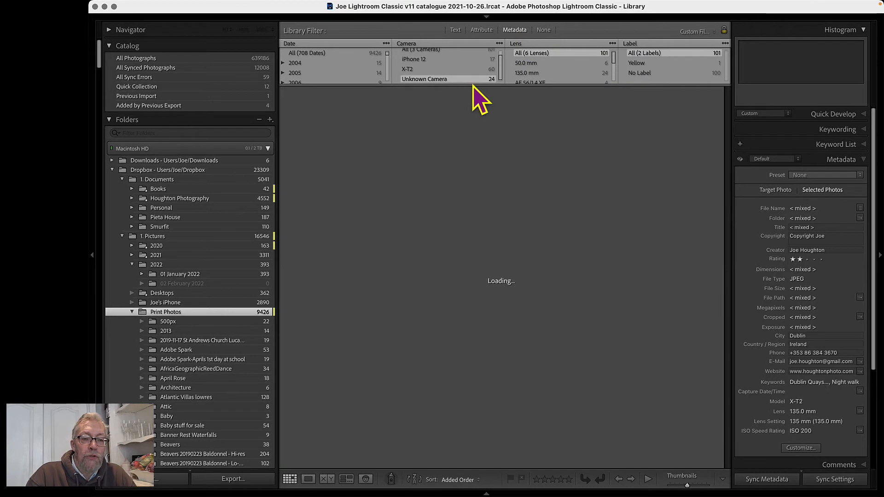
pyautogui.moveTo(470, 87); pyautogui.dragTo(476, 150)
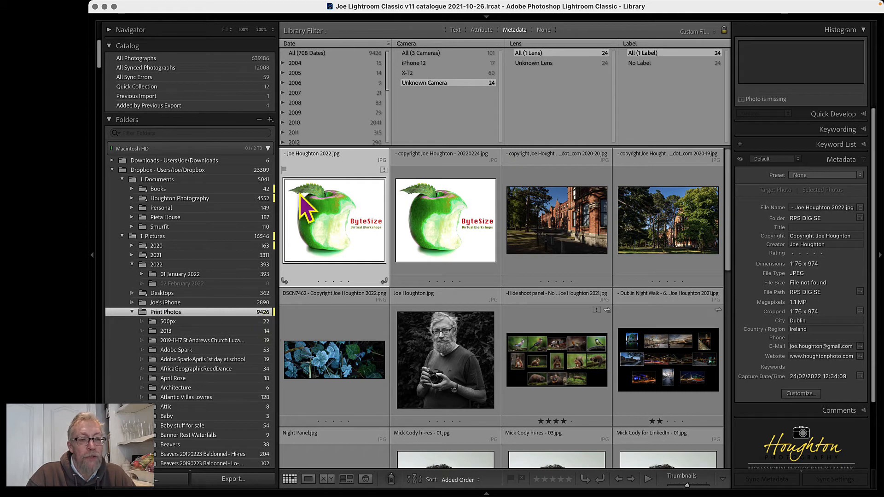
pyautogui.scroll(-5, 332, 70)
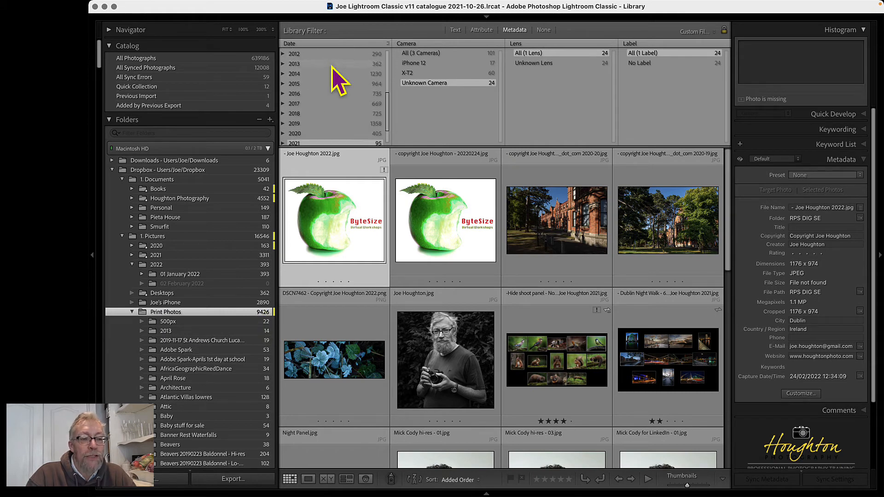
pyautogui.scroll(-3, 332, 76)
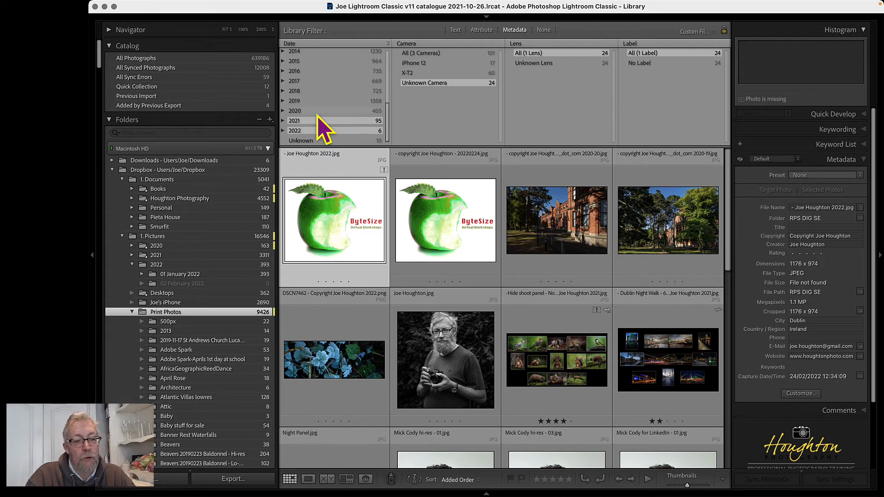
pyautogui.click(316, 120)
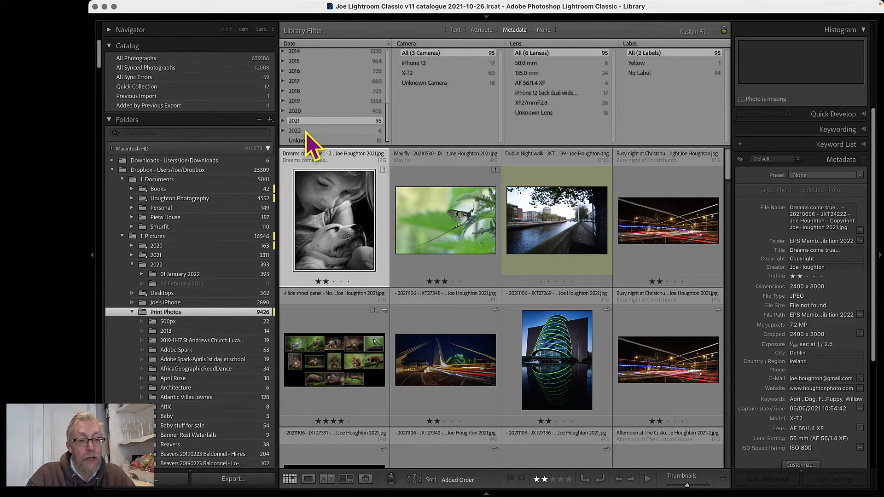
pyautogui.keyDown('super'); pyautogui.click(306, 130); pyautogui.keyUp('super')
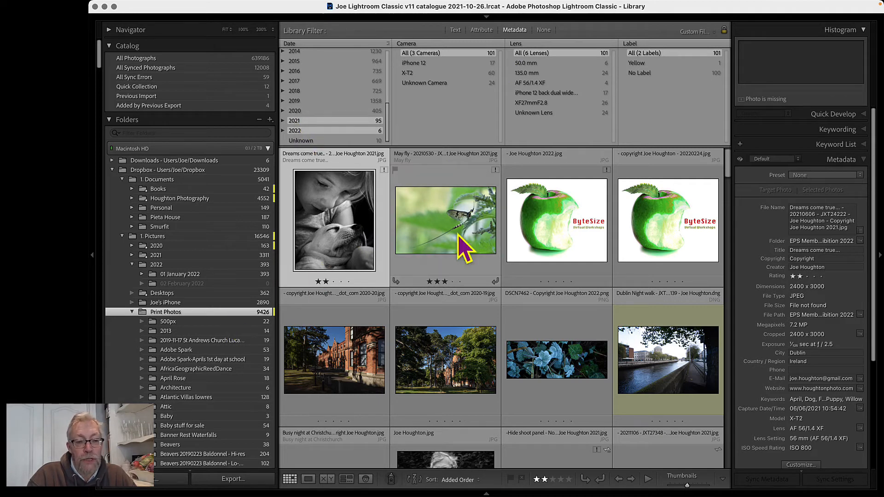
# Step: Select the four night light-trail photos: Busy night at Christchurch, JXT27348, JXT27442 and JXT27479
pyautogui.scroll(-10, 538, 288)
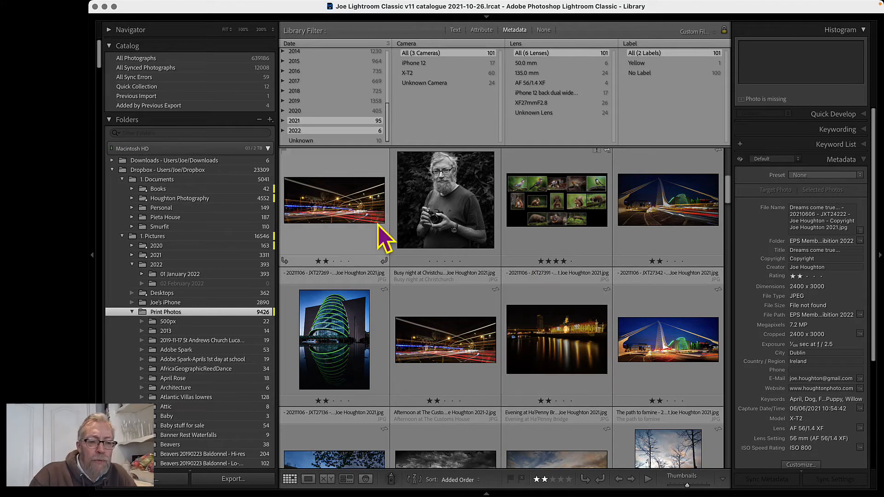
pyautogui.click(340, 217)
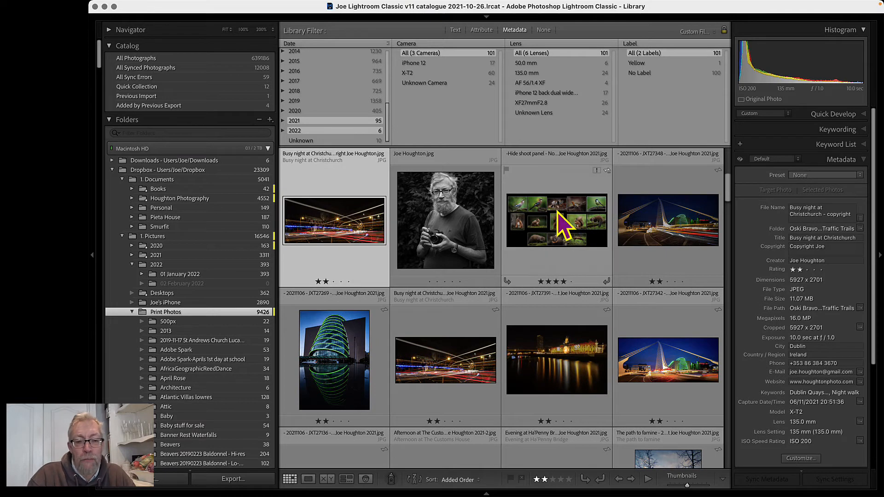
pyautogui.keyDown('super'); pyautogui.click(689, 216); pyautogui.keyUp('super')
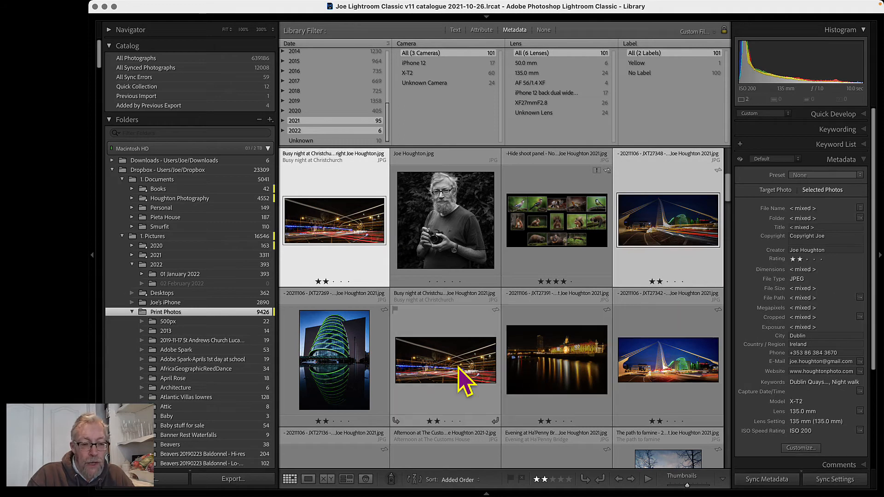
pyautogui.scroll(-5, 467, 382)
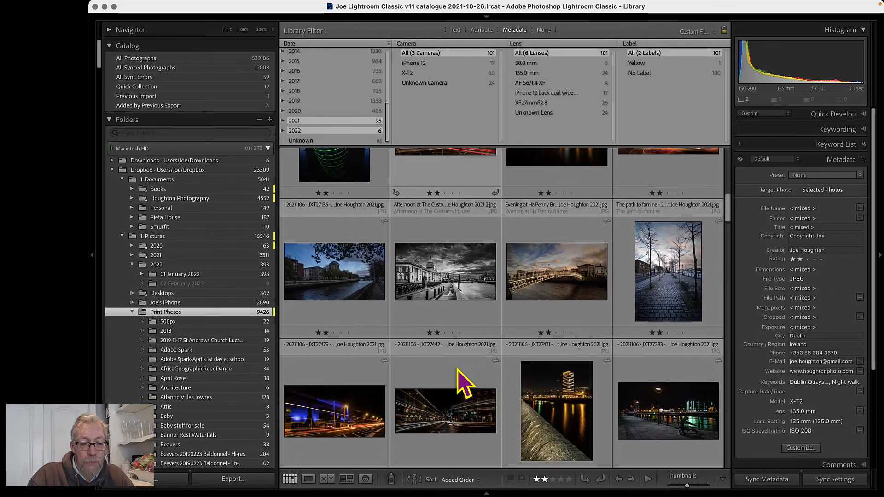
pyautogui.scroll(-3, 462, 381)
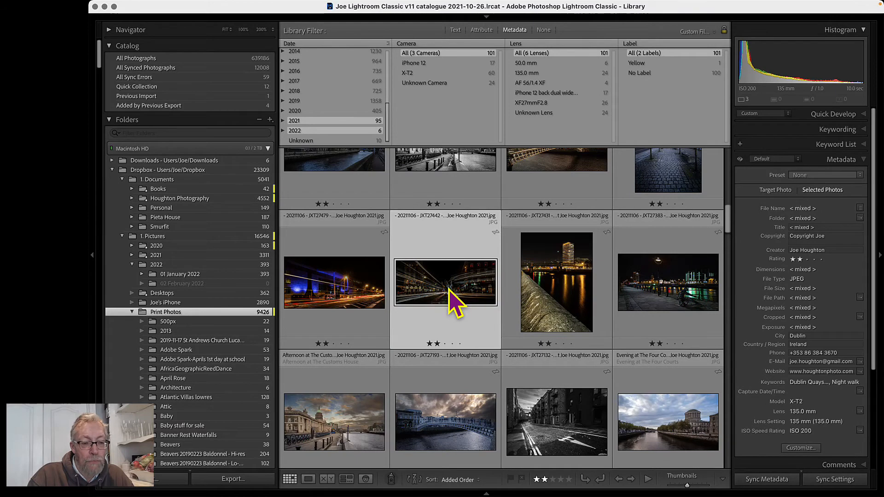
pyautogui.keyDown('super'); pyautogui.click(324, 311); pyautogui.keyUp('super')
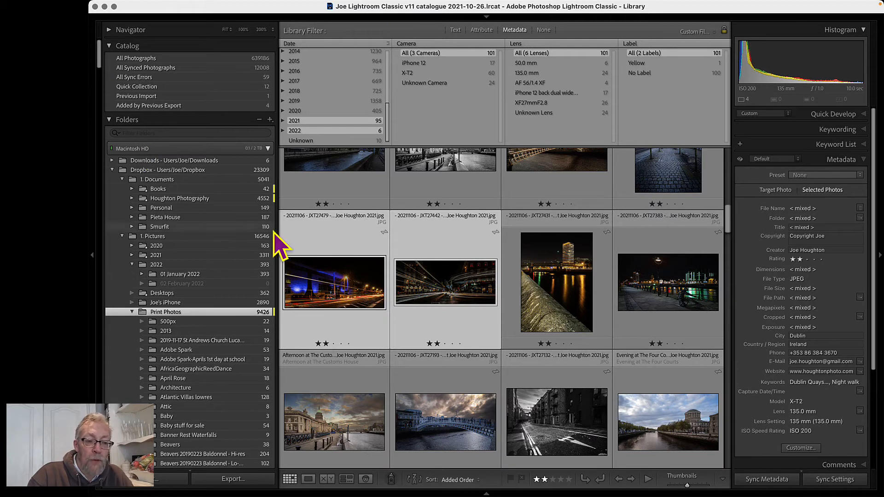
# Step: Create a collection named EPS Exhibition that includes the selected photos, and clear the photo selection
pyautogui.moveTo(100, 52); pyautogui.dragTo(101, 276)
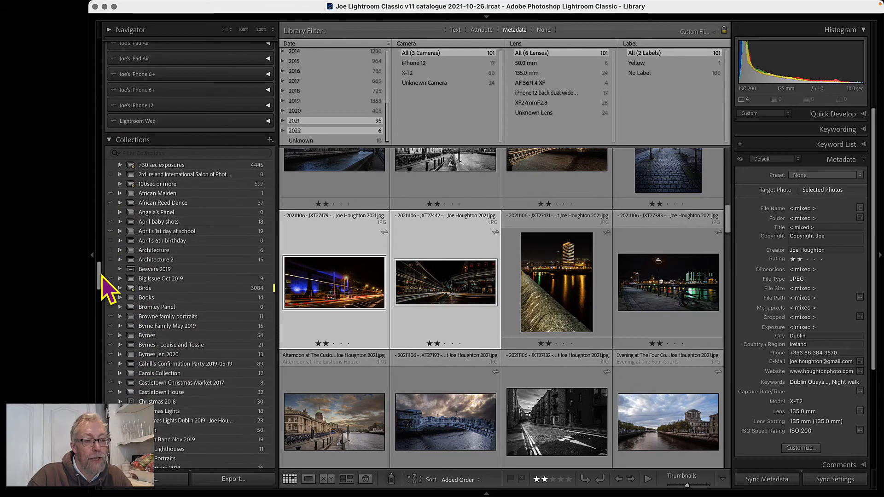
pyautogui.click(270, 140)
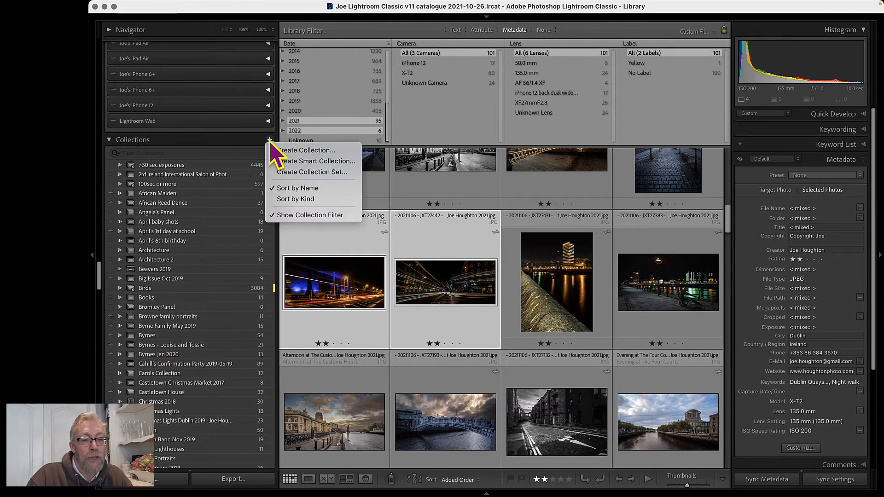
pyautogui.click(302, 153)
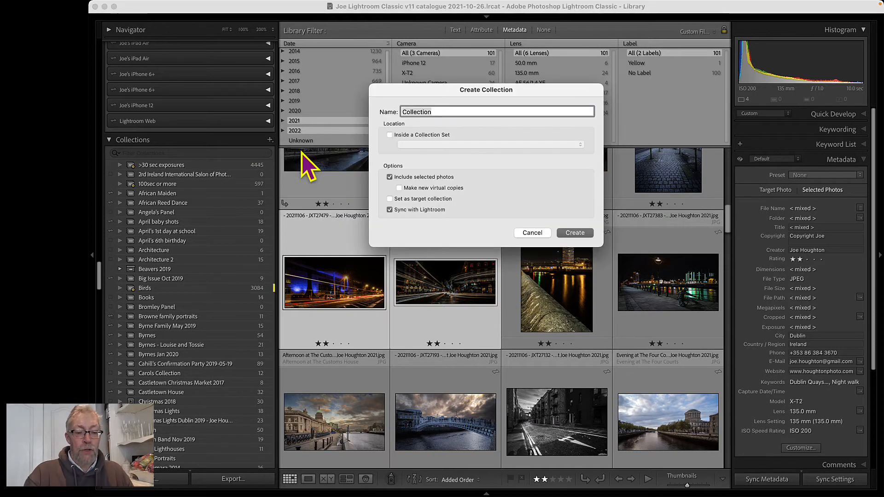
pyautogui.write('EPS')
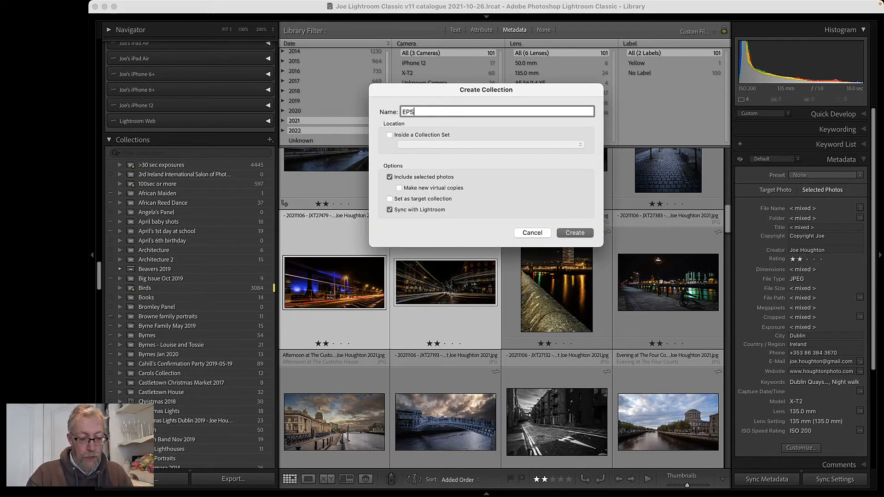
pyautogui.write(' Exhibition')
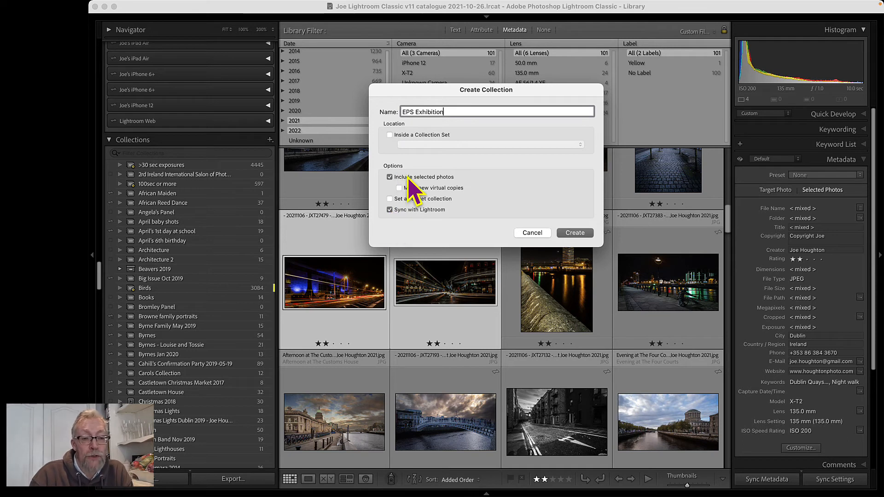
pyautogui.click(573, 233)
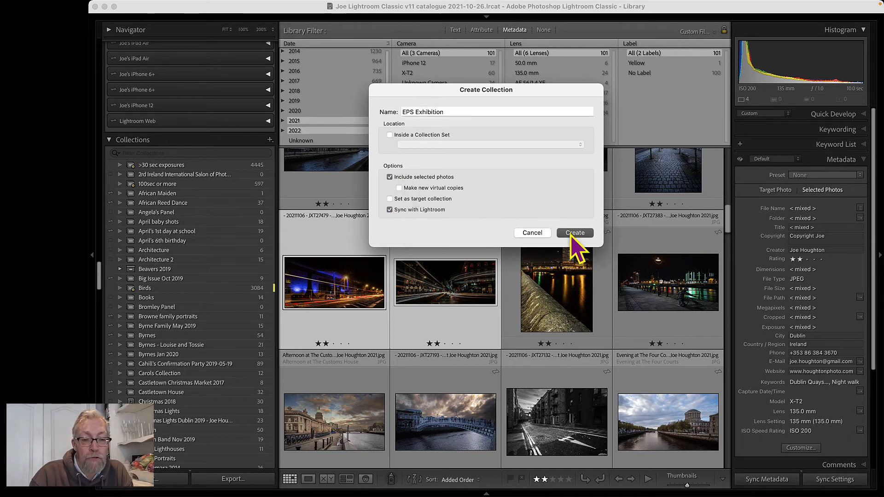
pyautogui.scroll(-4, 239, 363)
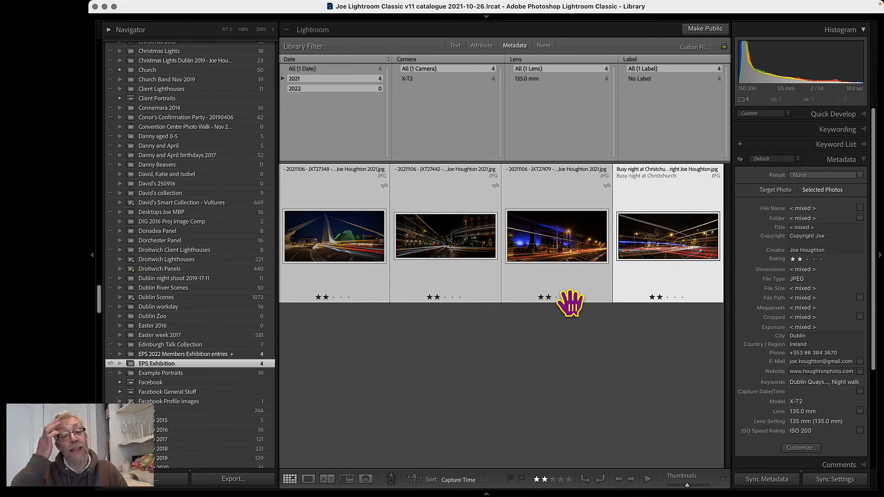
pyautogui.click(524, 373)
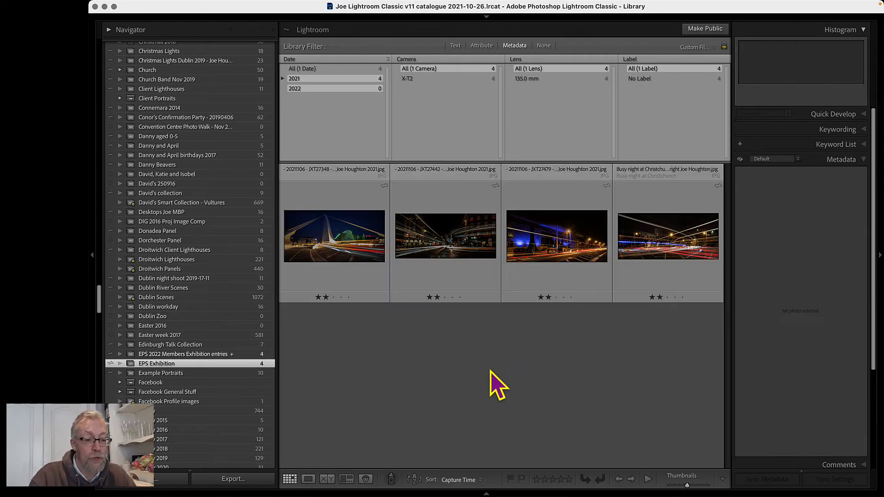
# Step: Add the Auberge de la Bonne Franqette photo from the 500px folder to the EPS Exhibition collection and open that collection
pyautogui.moveTo(98, 306); pyautogui.dragTo(104, 65)
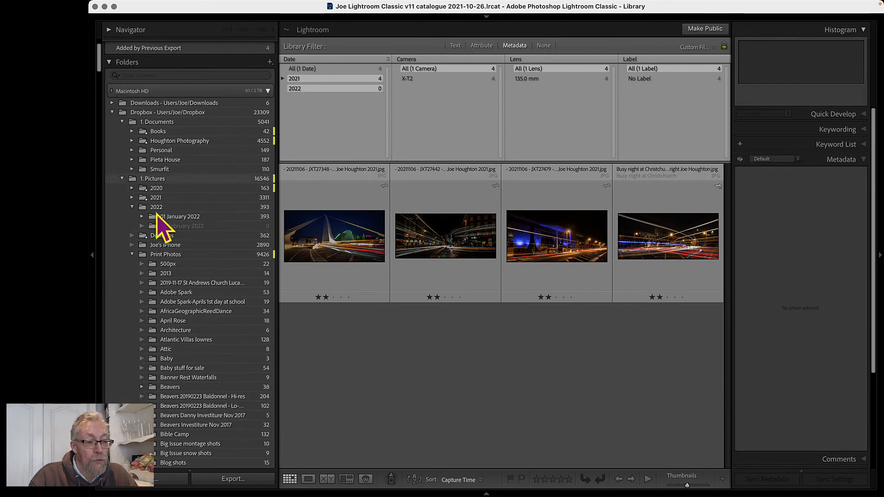
pyautogui.click(180, 264)
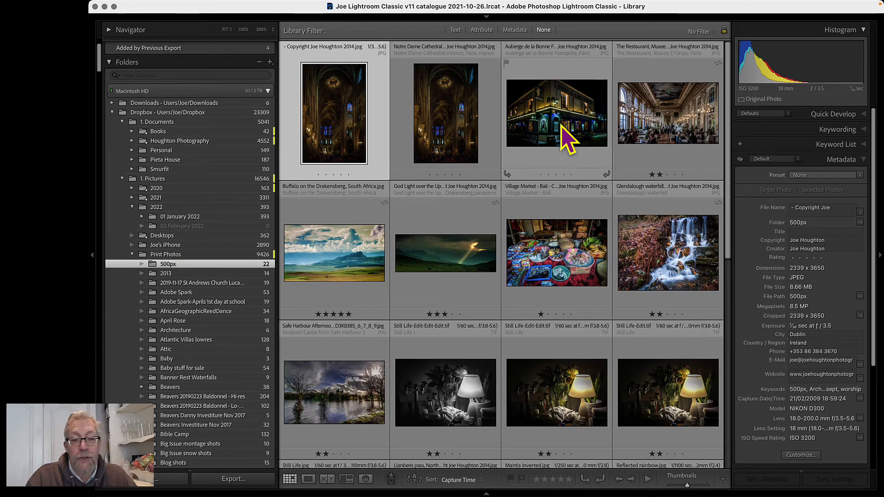
pyautogui.click(567, 141)
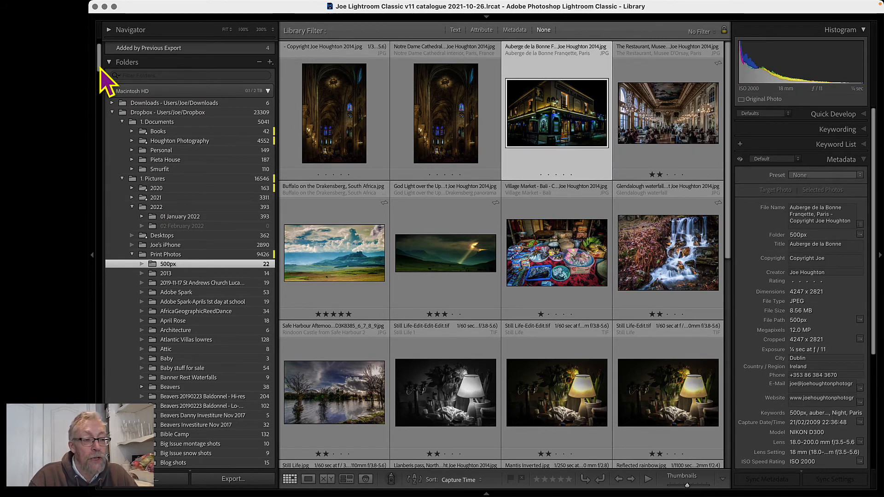
pyautogui.moveTo(100, 69); pyautogui.dragTo(106, 317)
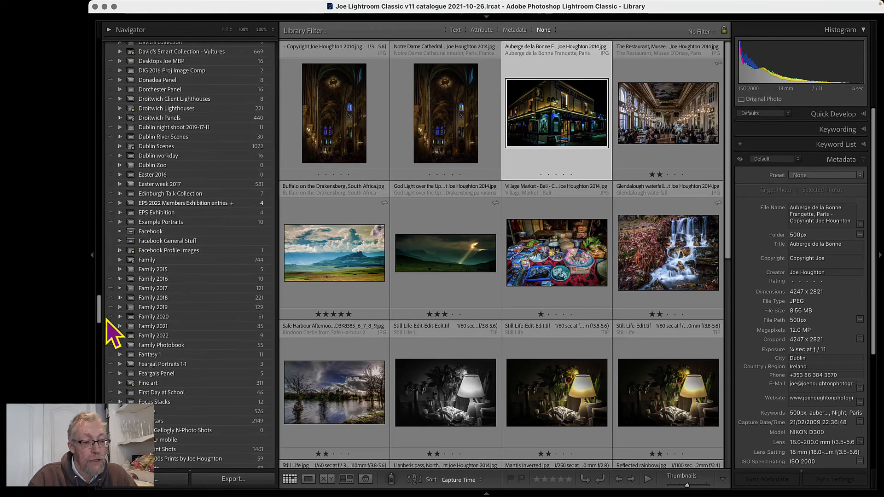
pyautogui.rightClick(200, 214)
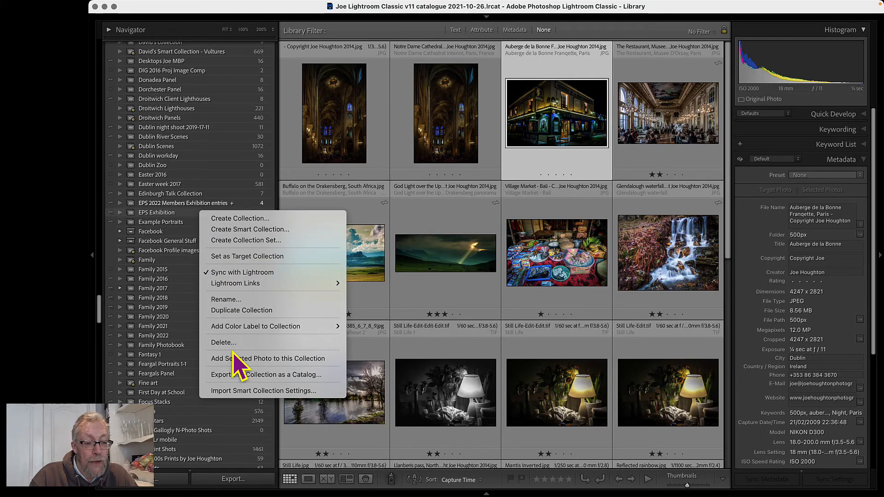
pyautogui.click(246, 359)
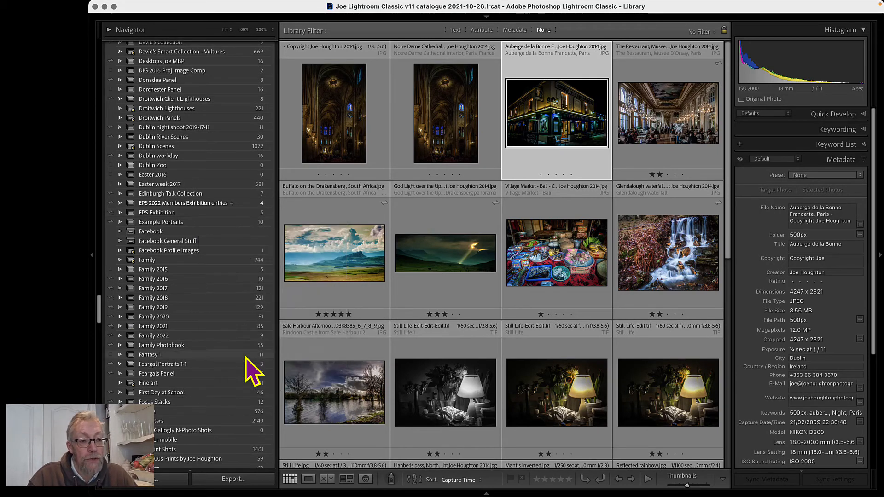
pyautogui.click(214, 212)
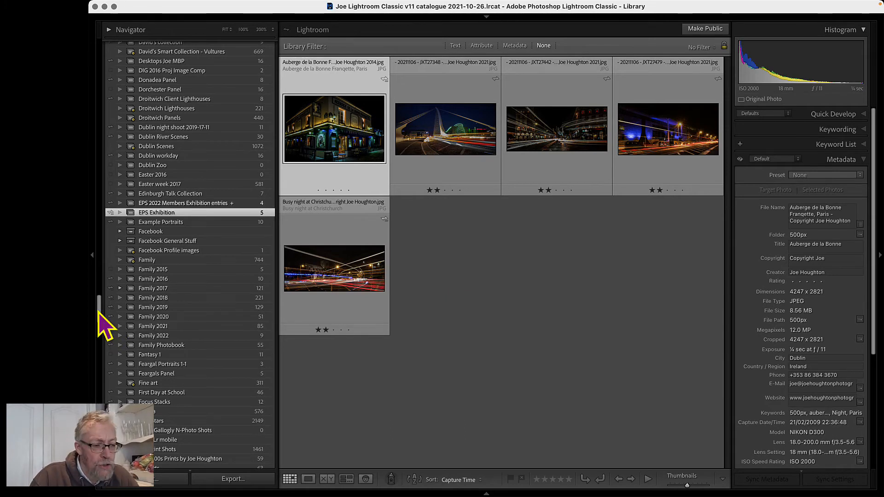
# Step: Open the Budapest folder and select the silhouette photo of the Stephen I of Hungary statue at sunset
pyautogui.moveTo(100, 309); pyautogui.dragTo(95, 119)
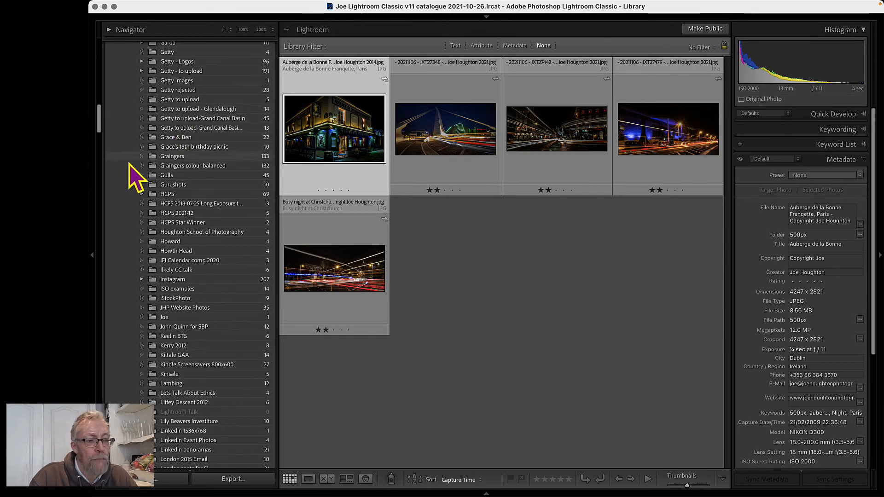
pyautogui.moveTo(100, 127); pyautogui.dragTo(96, 97)
pyautogui.scroll(10, 97, 97)
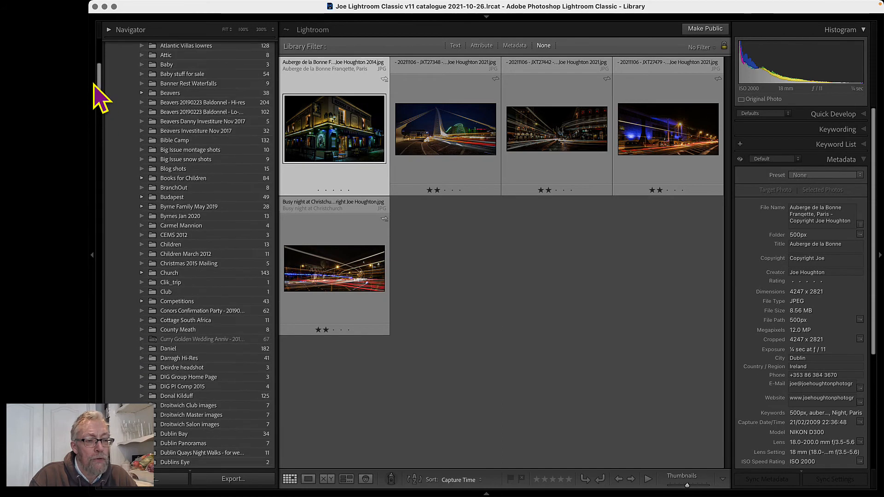
pyautogui.click(173, 208)
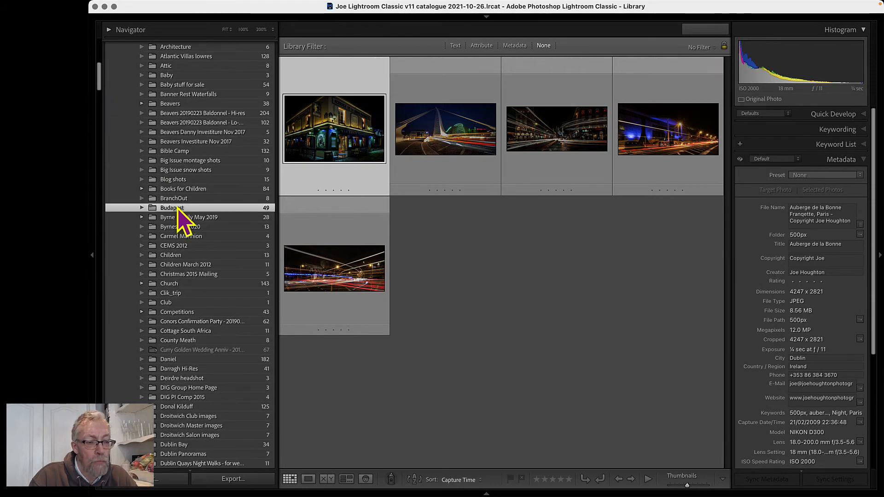
pyautogui.click(454, 236)
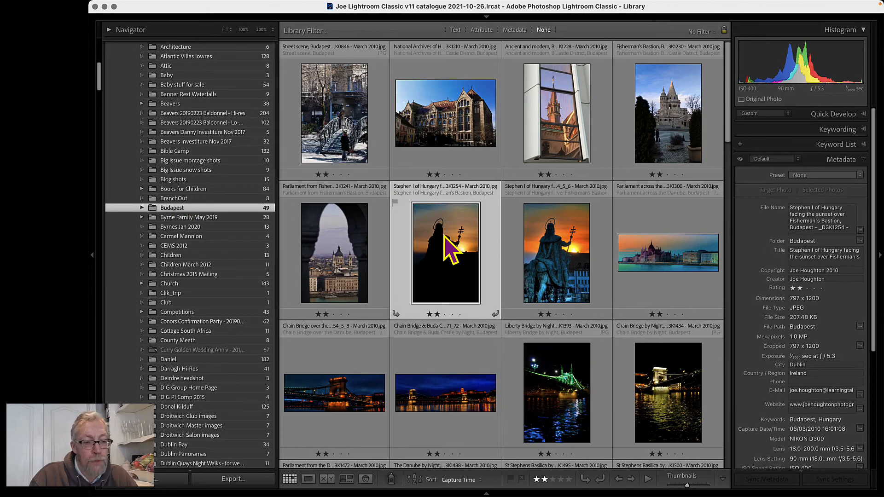
# Step: Add the selected Stephen I of Hungary photo to the EPS Exhibition collection and open that collection
pyautogui.moveTo(99, 77); pyautogui.dragTo(123, 314)
pyautogui.scroll(5, 124, 322)
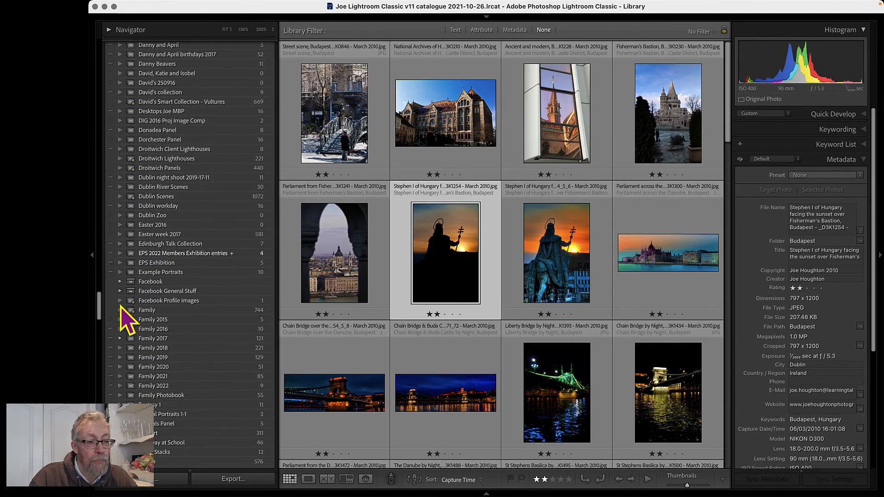
pyautogui.rightClick(169, 266)
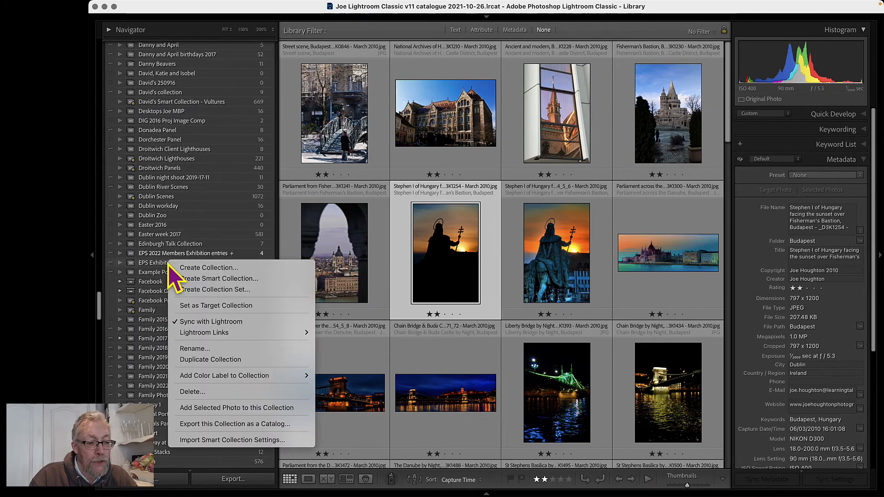
pyautogui.click(216, 407)
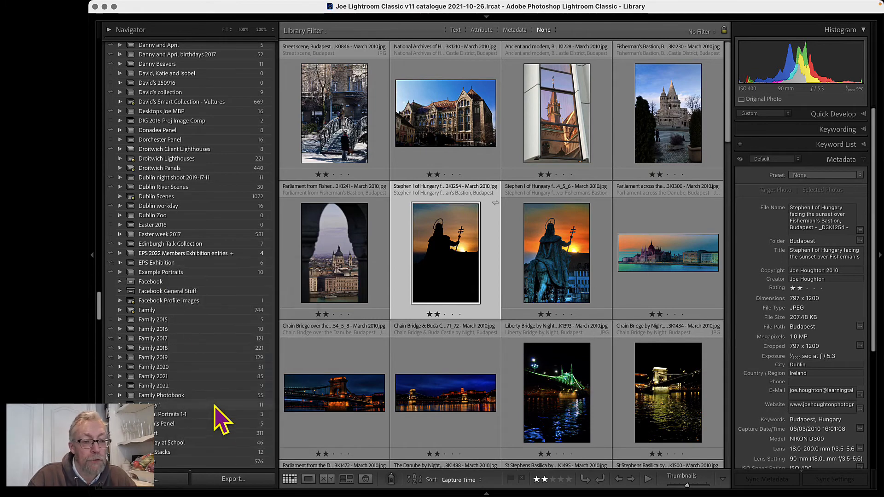
pyautogui.click(234, 264)
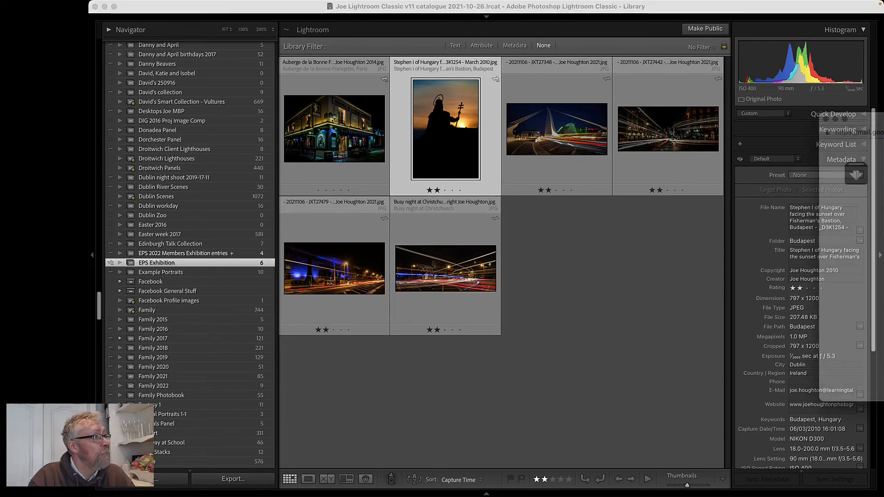
# Step: Read the projected-image rules in the Members' Exhibition 2022 email in Gmail, then return to Lightroom Classic
pyautogui.moveTo(883, 124); pyautogui.dragTo(414, 152)
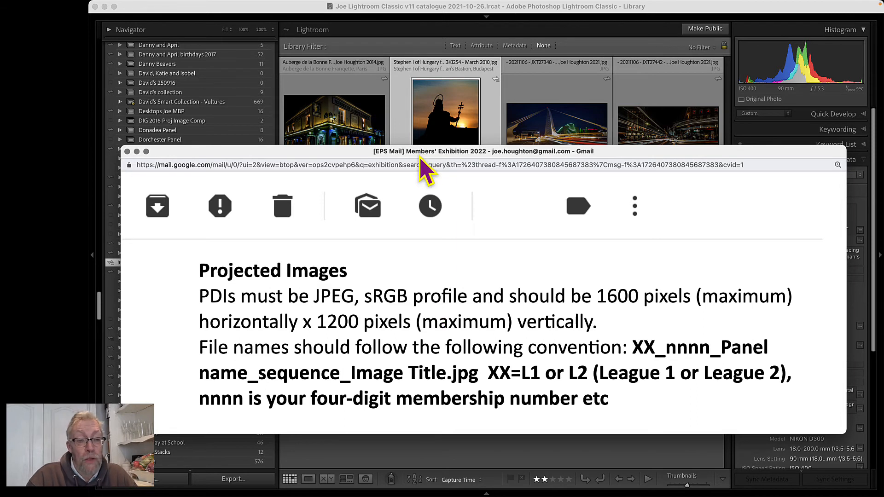
pyautogui.moveTo(421, 152); pyautogui.dragTo(418, 361)
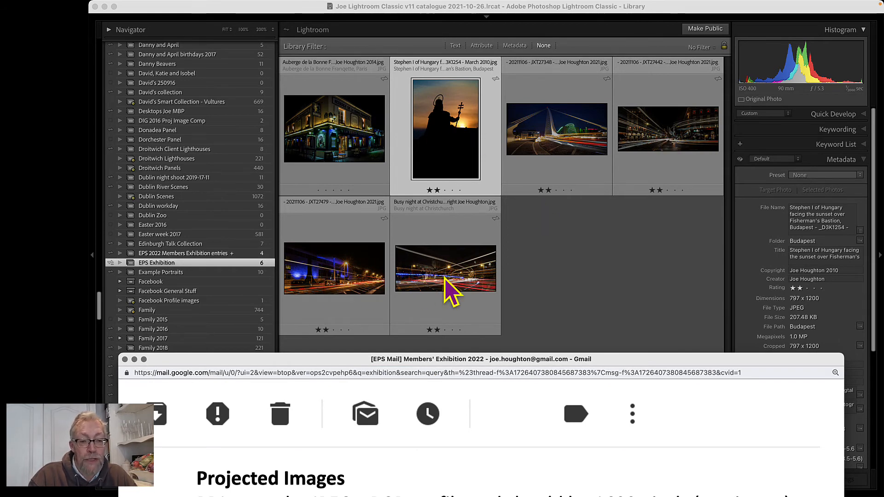
pyautogui.click(445, 291)
# Step: Remove the Auberge de la Bonne Franqette and Busy night at Christchurch photos from the EPS Exhibition collection
pyautogui.click(343, 147)
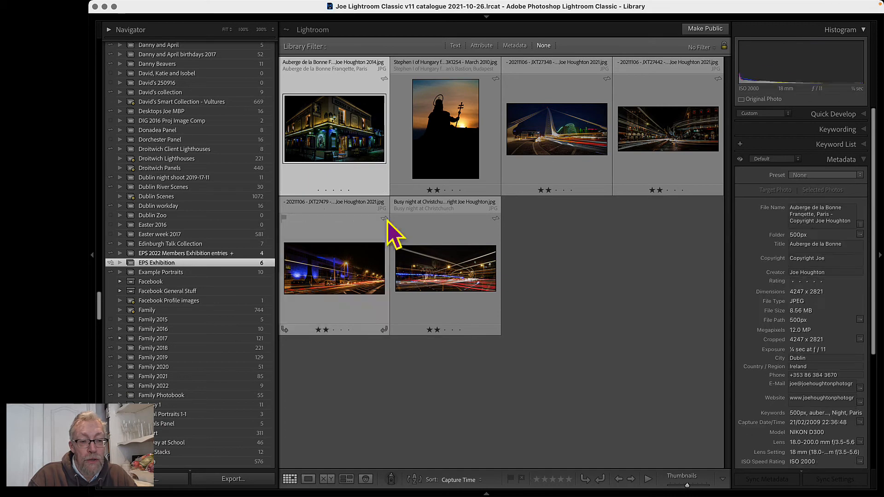
pyautogui.keyDown('super'); pyautogui.click(445, 273); pyautogui.keyUp('super')
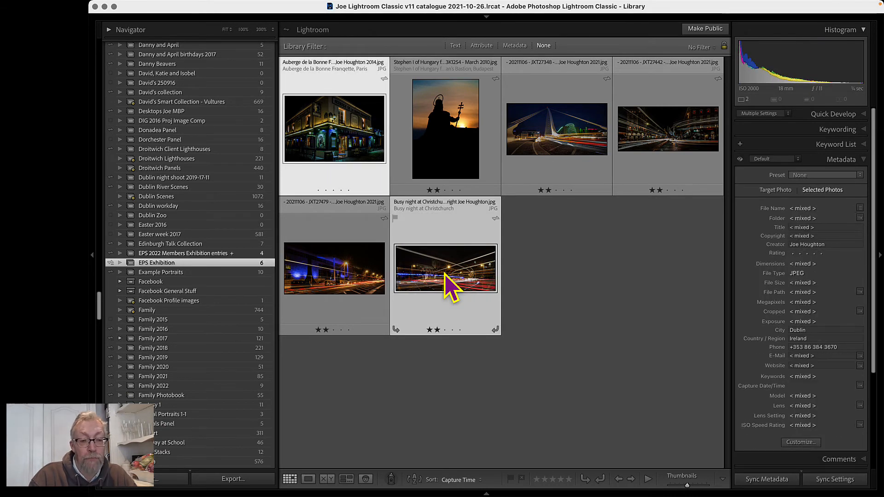
pyautogui.rightClick(445, 275)
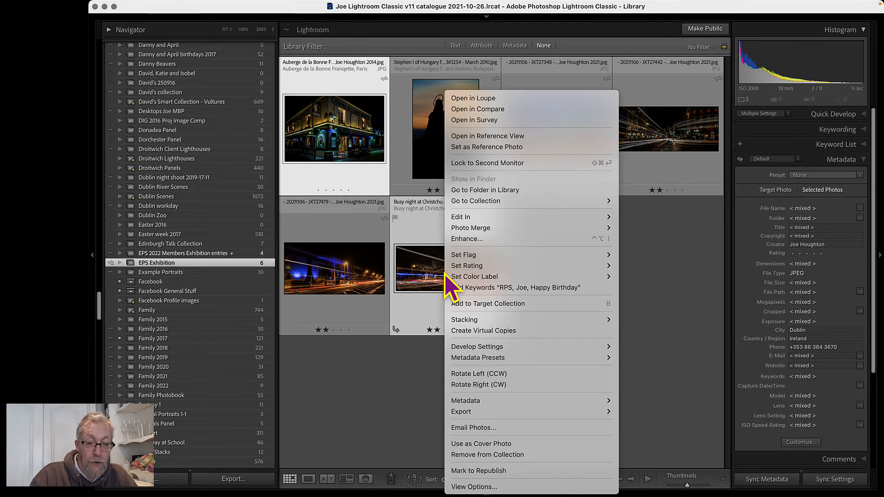
pyautogui.click(478, 456)
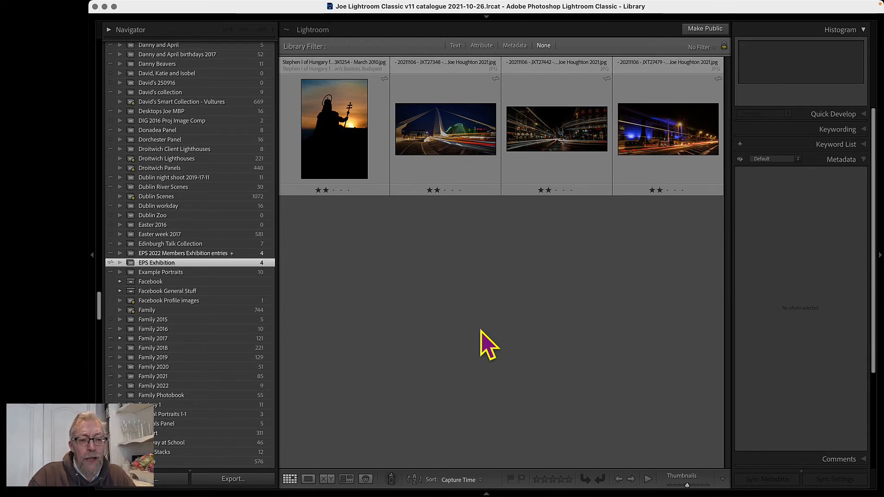
# Step: Select the photos JXT27348, JXT27442 and JXT27479 and open the export settings for them
pyautogui.click(453, 136)
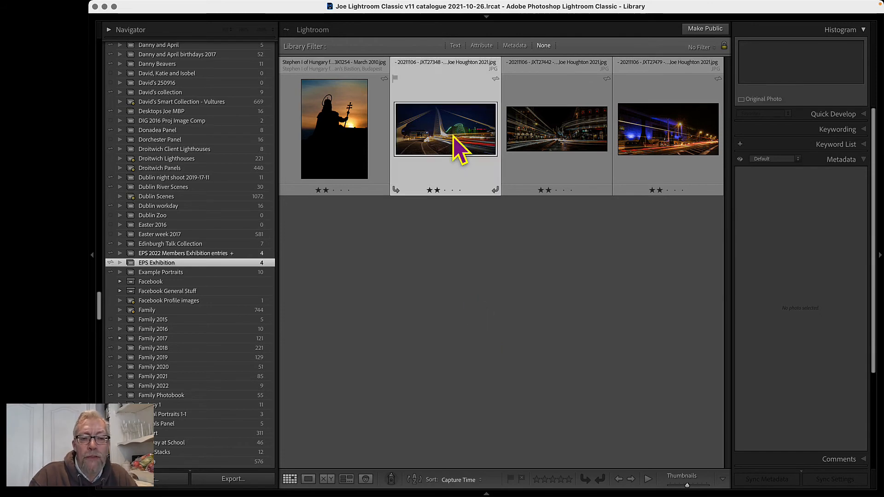
pyautogui.keyDown('shift'); pyautogui.click(661, 128); pyautogui.keyUp('shift')
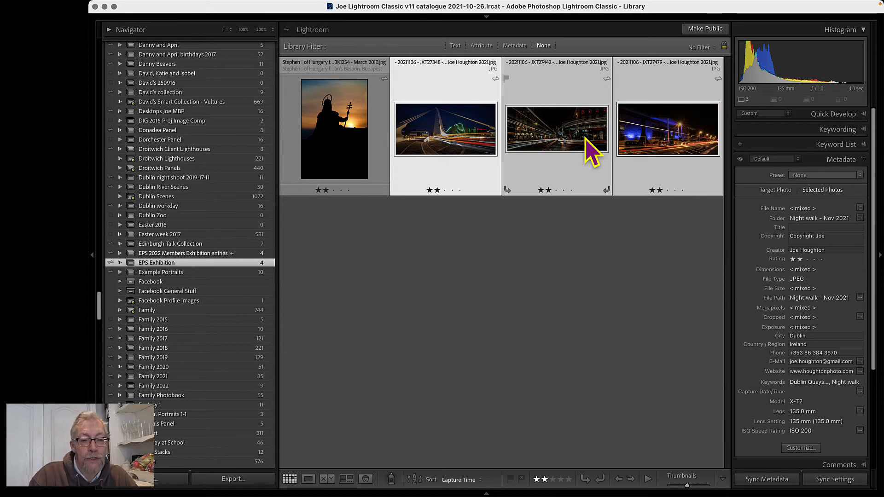
pyautogui.click(232, 479)
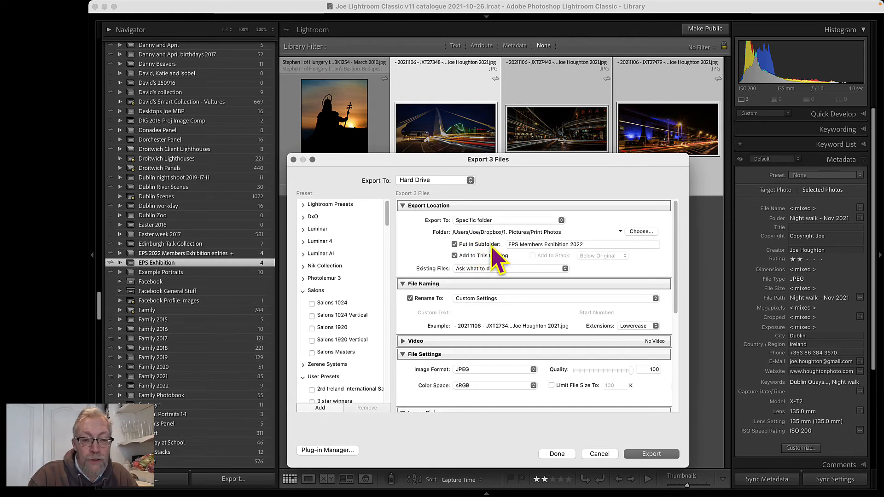
# Step: Rename the export subfolder to EPS Exhibition 2022
pyautogui.click(529, 244)
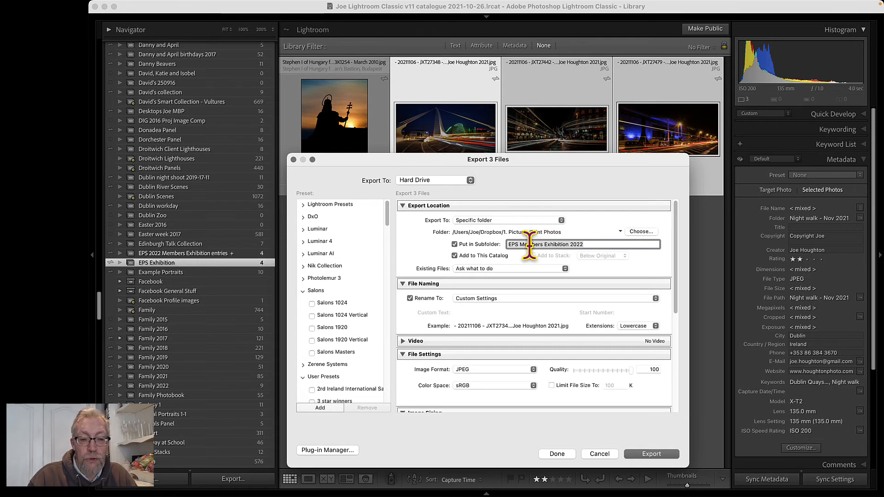
pyautogui.doubleClick(529, 245)
pyautogui.press('BackSpace')
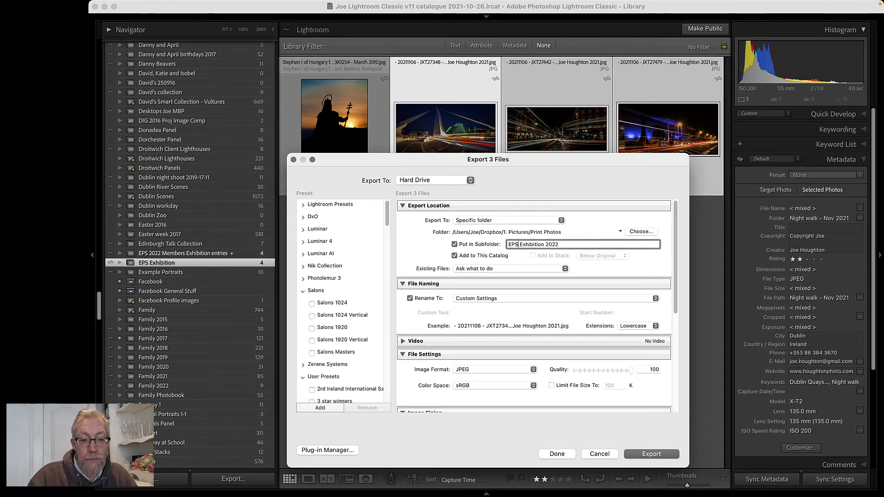
pyautogui.click(569, 243)
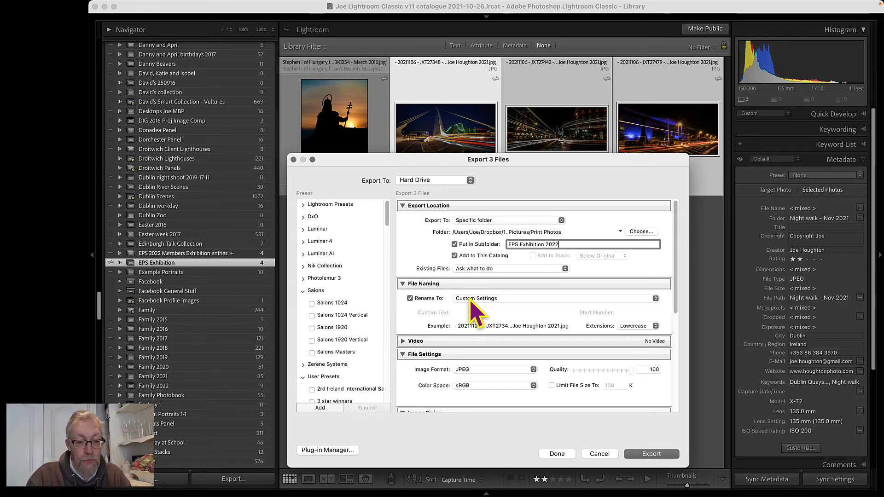
# Step: Arrange the export settings above the Gmail exhibition email so the file-naming rules can be consulted alongside them
pyautogui.moveTo(483, 160); pyautogui.dragTo(496, 11)
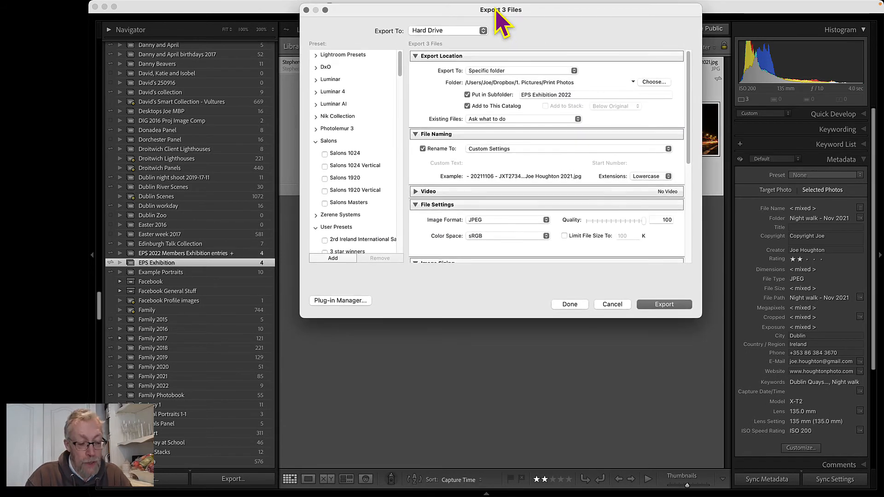
pyautogui.press('super+Tab')
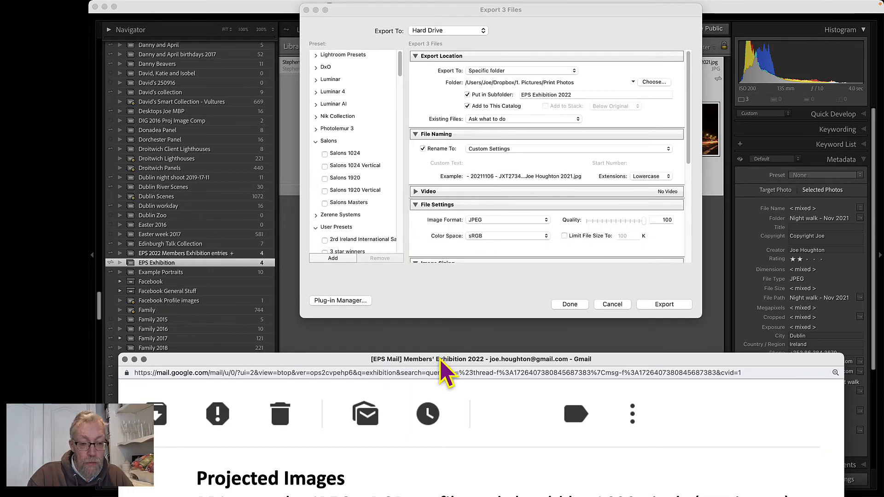
pyautogui.moveTo(439, 358); pyautogui.dragTo(438, 265)
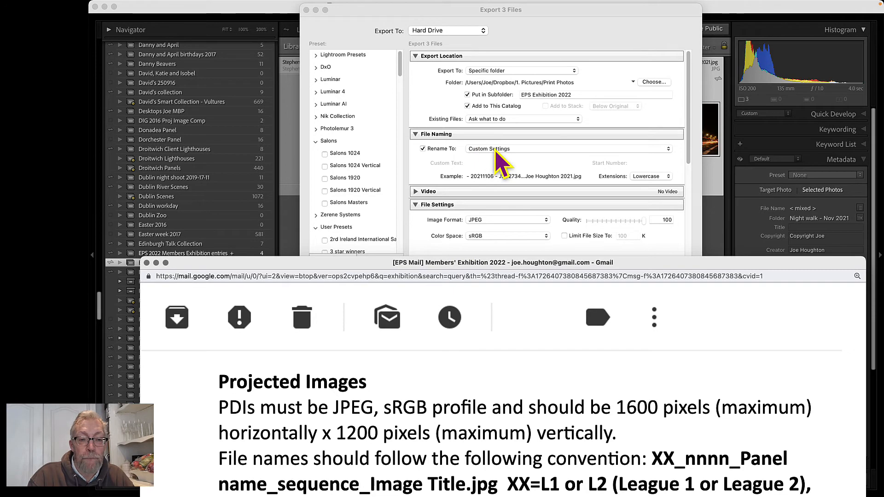
# Step: Open the export's filename template for editing and clear its existing tokens and text
pyautogui.click(482, 149)
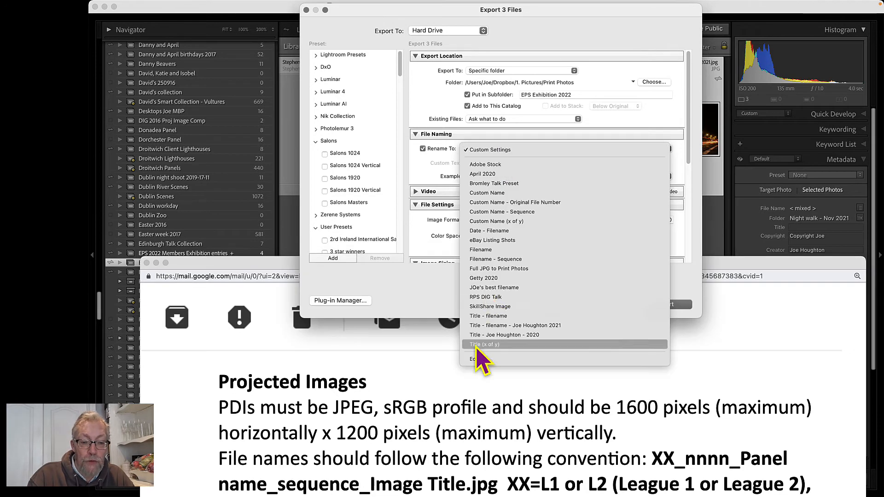
pyautogui.click(476, 359)
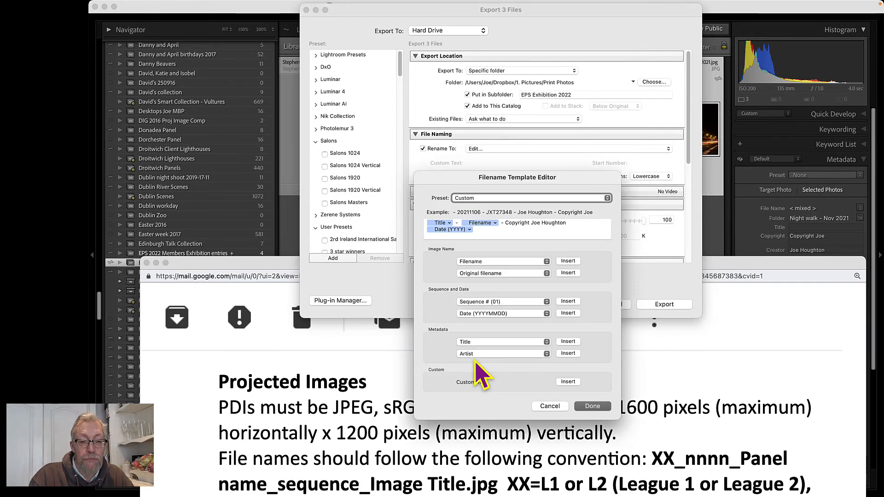
pyautogui.moveTo(479, 234); pyautogui.dragTo(427, 224)
pyautogui.press('BackSpace')
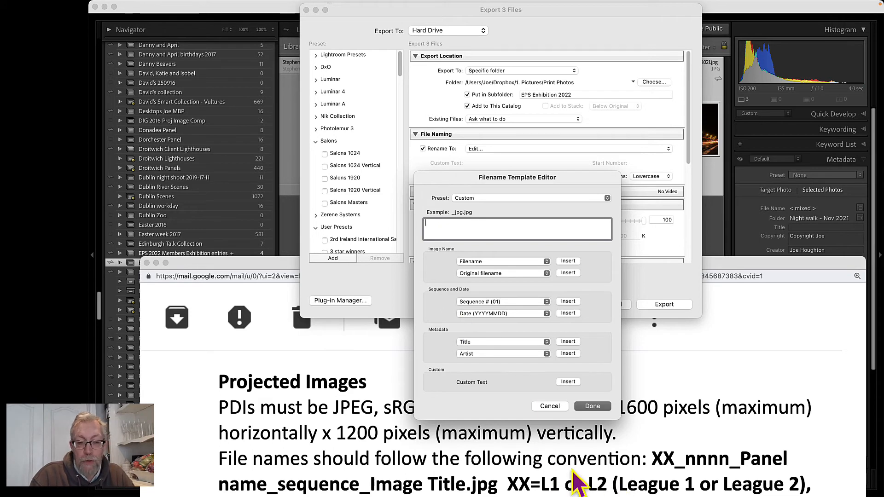
# Step: Start the filename template with L1, the four-digit membership number and Light Trails Panel, each followed by an underscore
pyautogui.write('L1_')
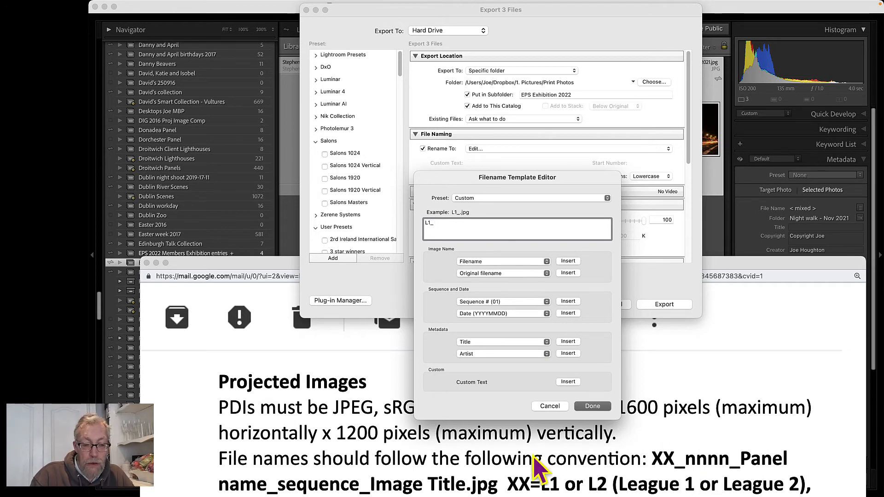
pyautogui.scroll(-2, 692, 460)
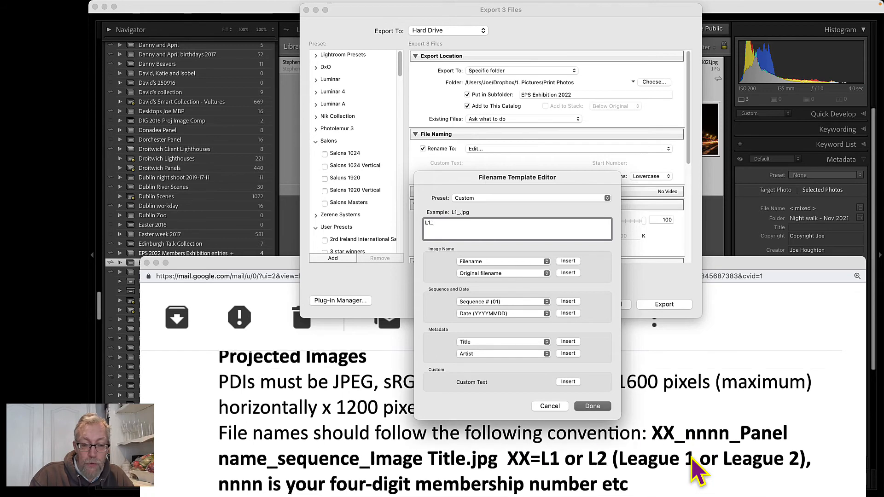
pyautogui.scroll(1, 691, 457)
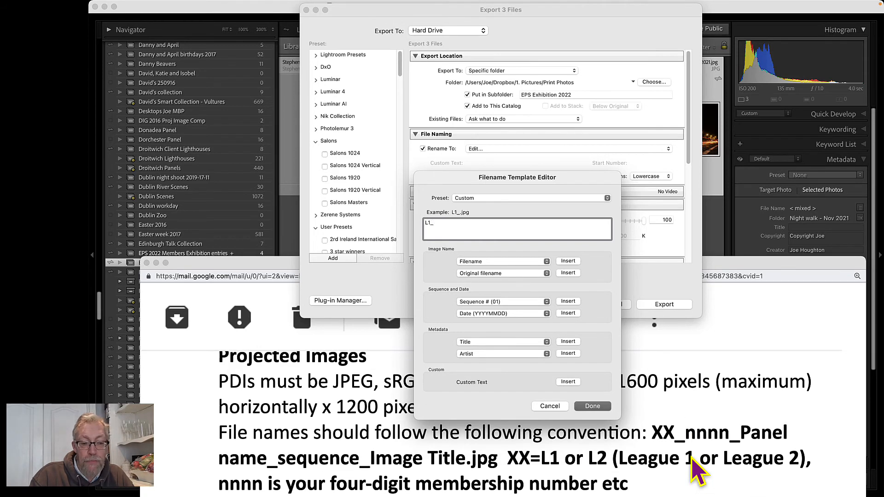
pyautogui.scroll(3, 692, 470)
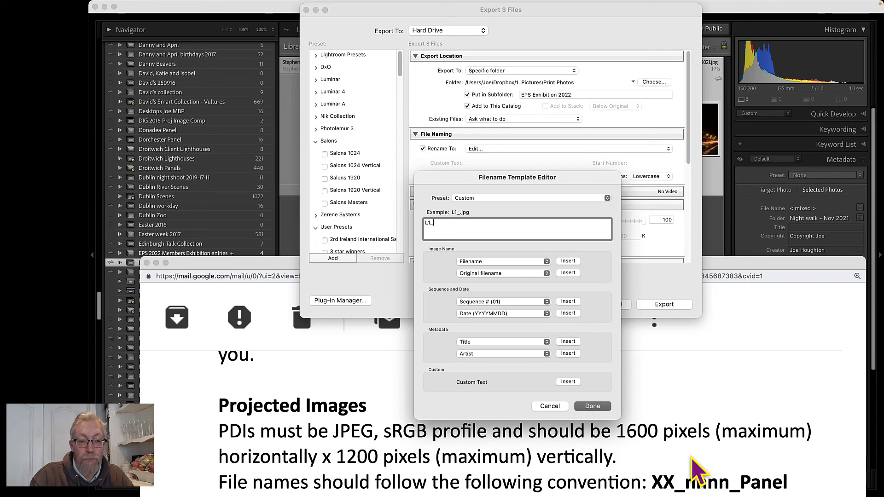
pyautogui.write('1234_')
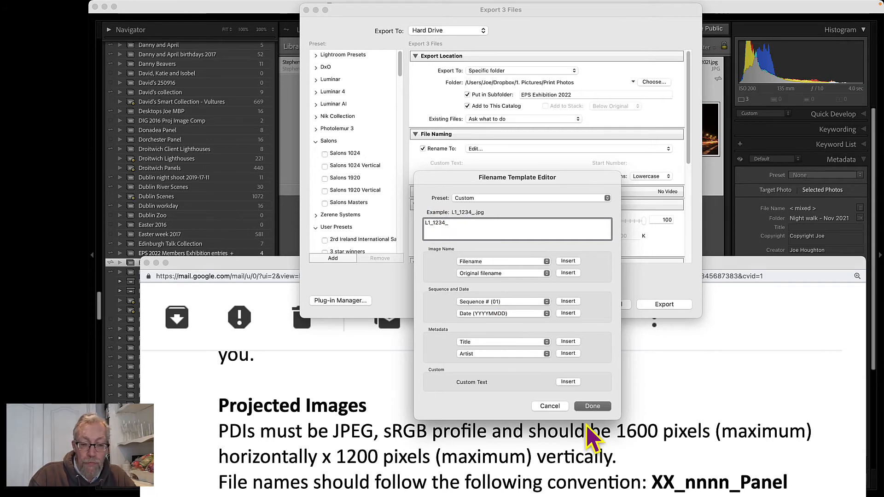
pyautogui.scroll(-2, 616, 469)
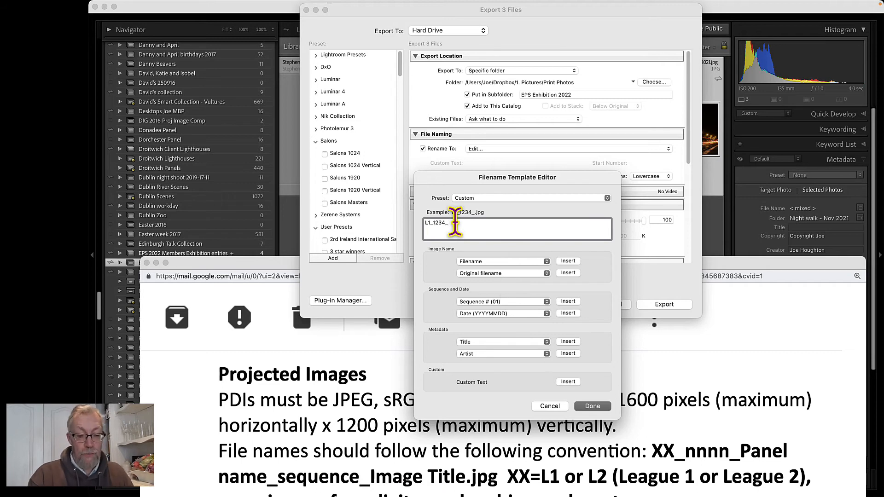
pyautogui.write('Light Trails Panel_')
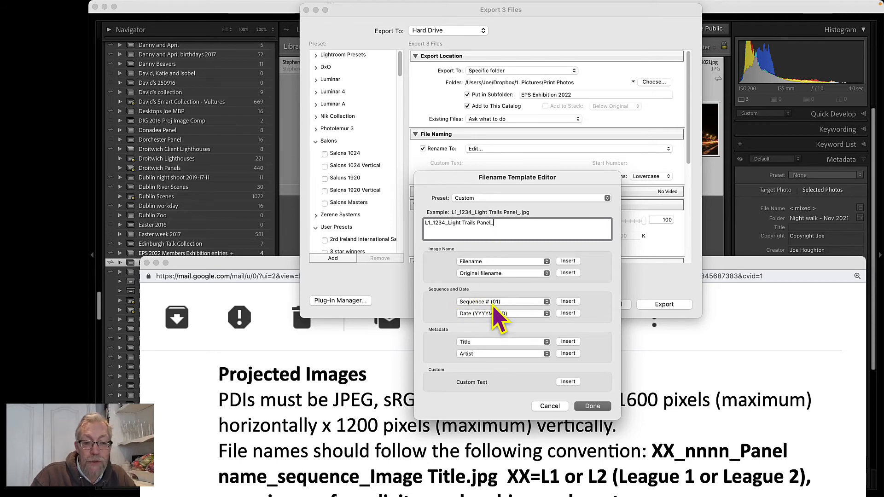
# Step: Append the two-digit Sequence # (01) token and an underscore to the filename template
pyautogui.click(546, 302)
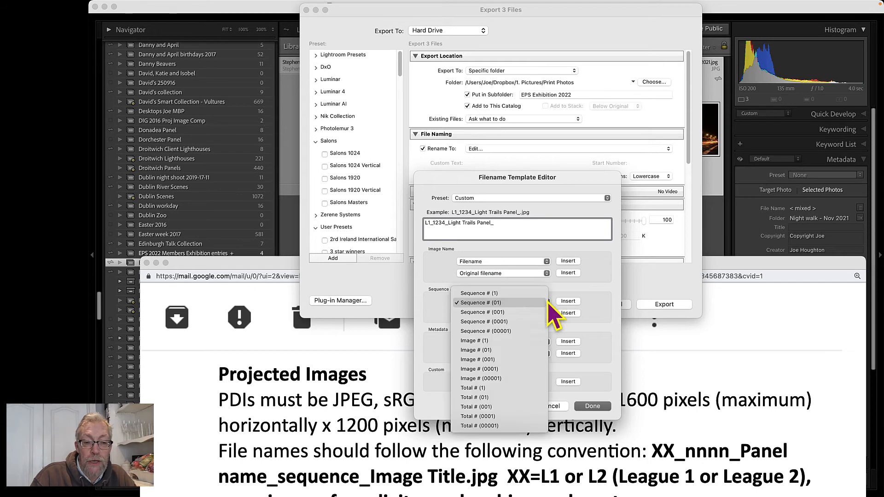
pyautogui.click(498, 304)
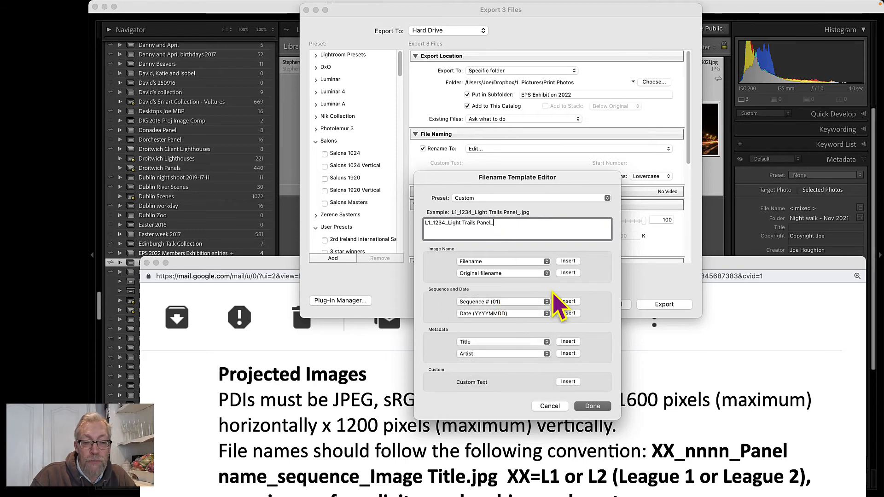
pyautogui.click(568, 302)
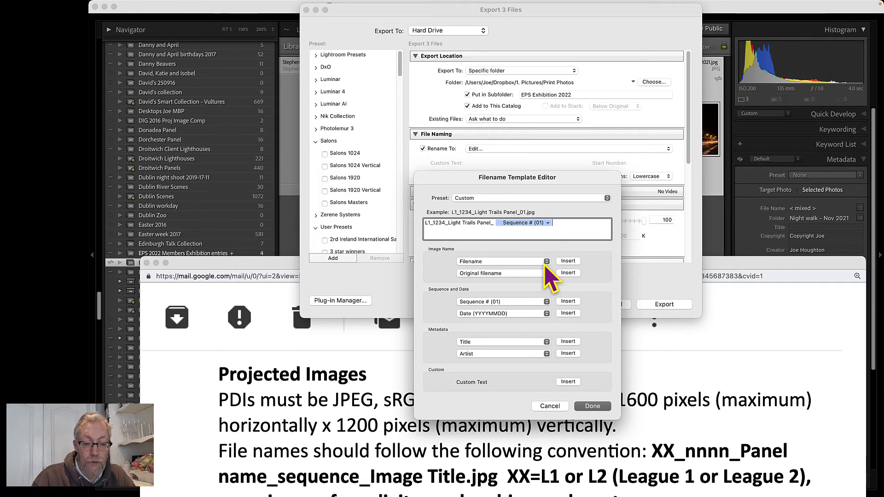
pyautogui.write('_')
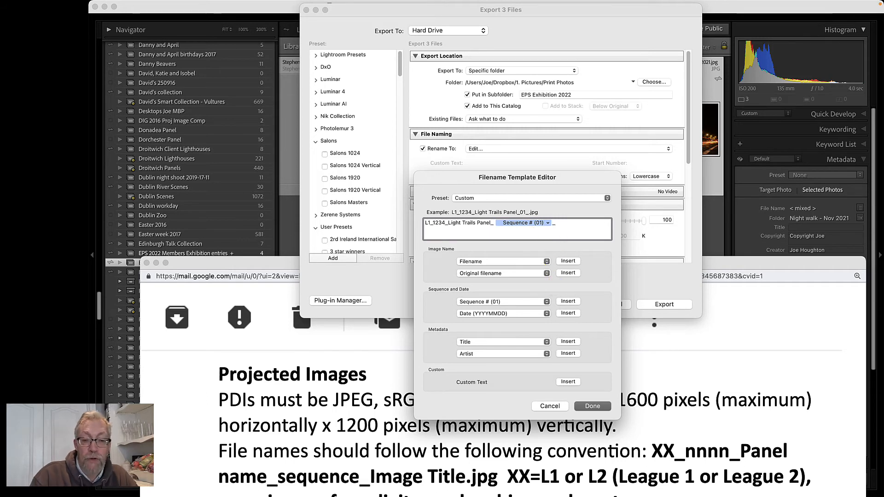
# Step: Move the email clear of the photo metadata, add the Title token to the end of the filename template, and accept the template
pyautogui.moveTo(768, 267); pyautogui.dragTo(761, 408)
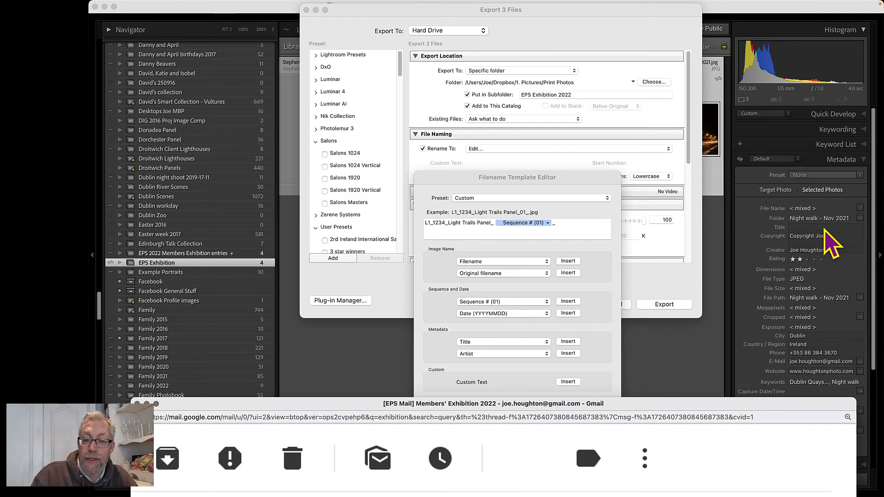
pyautogui.click(779, 227)
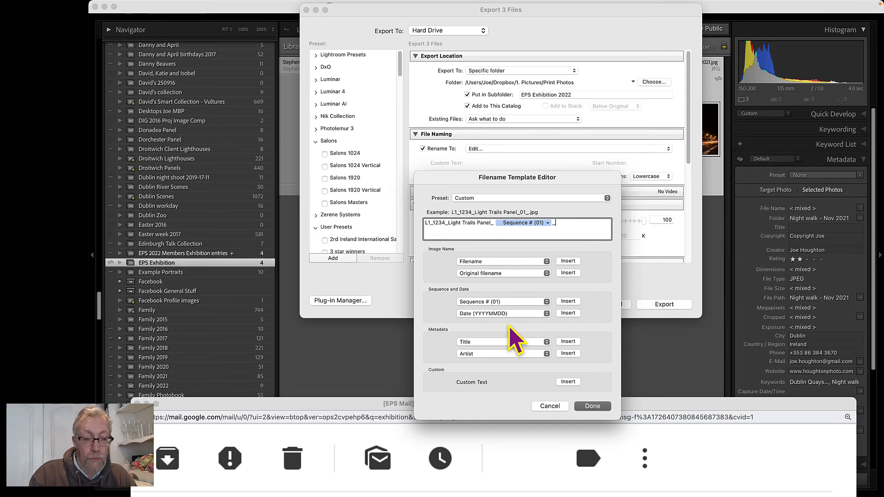
pyautogui.click(546, 342)
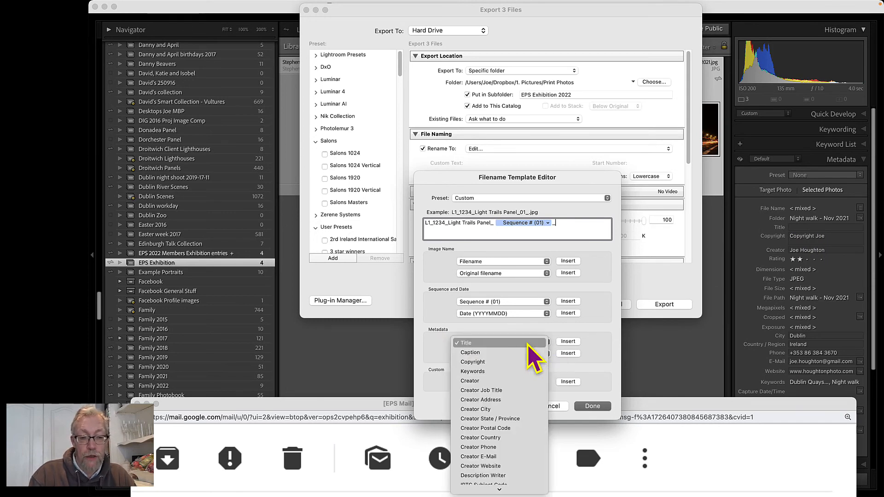
pyautogui.click(510, 344)
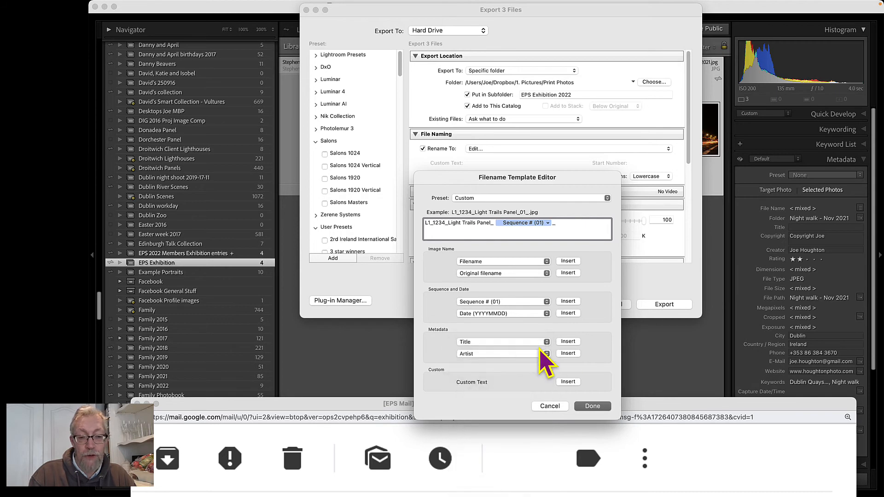
pyautogui.click(569, 342)
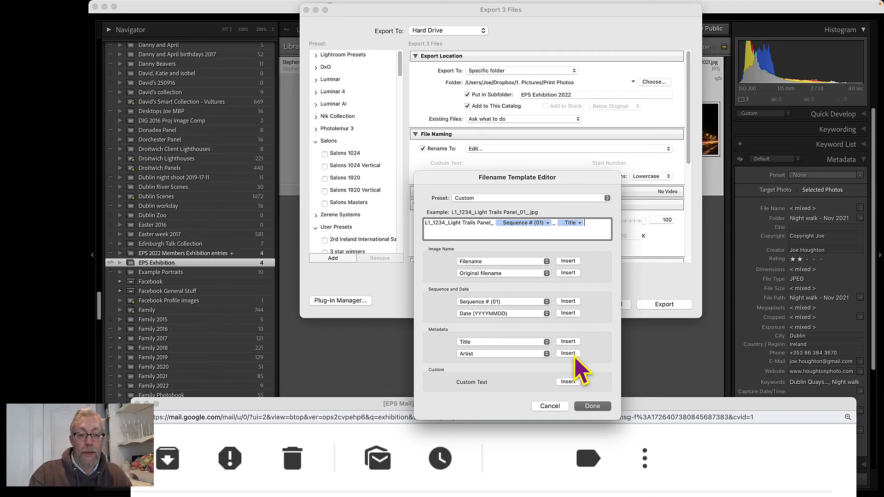
pyautogui.click(592, 406)
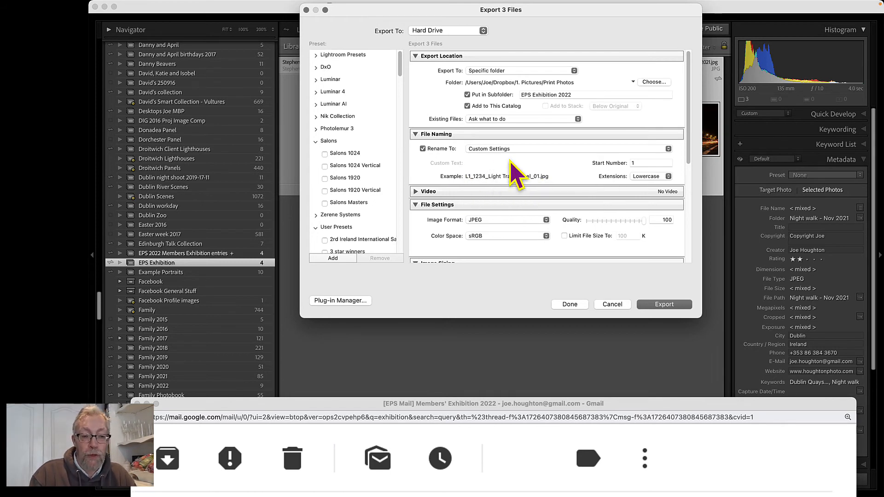
# Step: Consult the email's projected image size rules beside the export settings and set the resize method to Width & Height
pyautogui.scroll(-1, 569, 218)
pyautogui.scroll(-4, 573, 230)
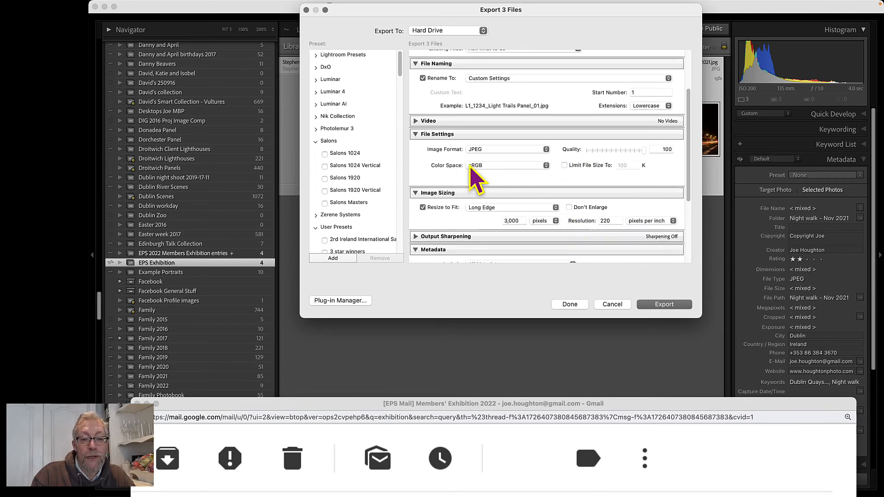
pyautogui.moveTo(498, 403); pyautogui.dragTo(495, 212)
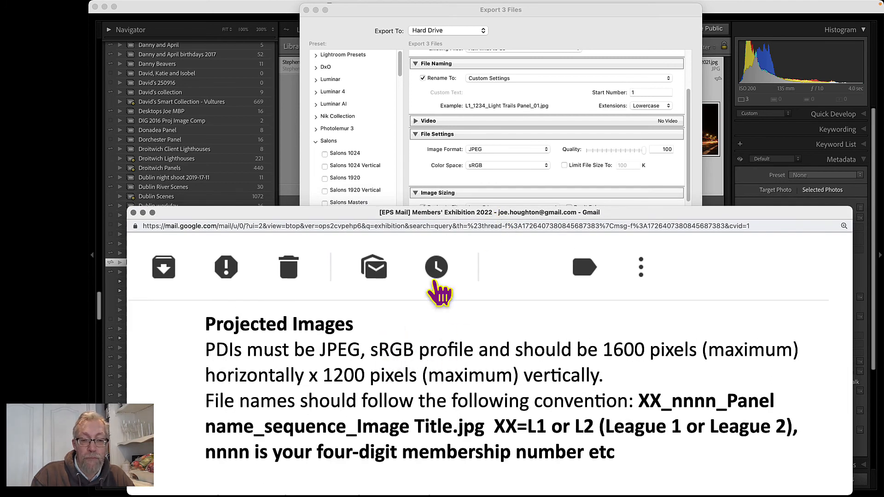
pyautogui.moveTo(479, 230); pyautogui.dragTo(471, 317)
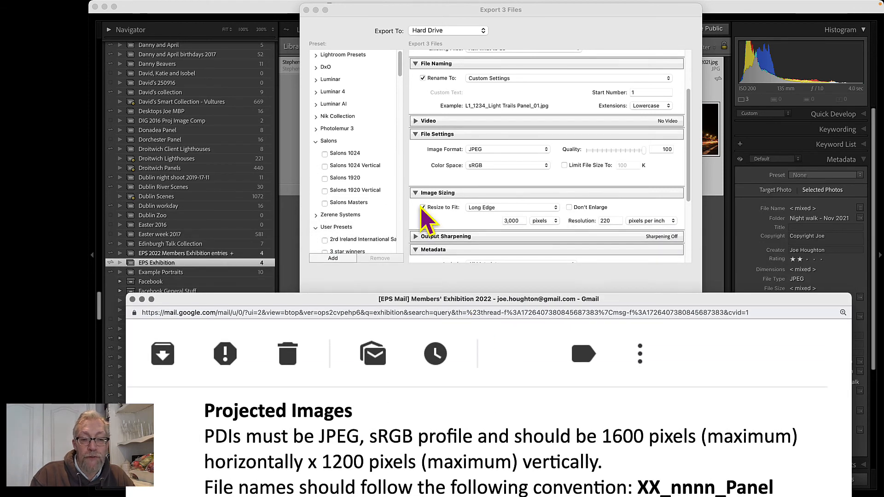
pyautogui.click(423, 207)
pyautogui.click(422, 207)
pyautogui.click(543, 207)
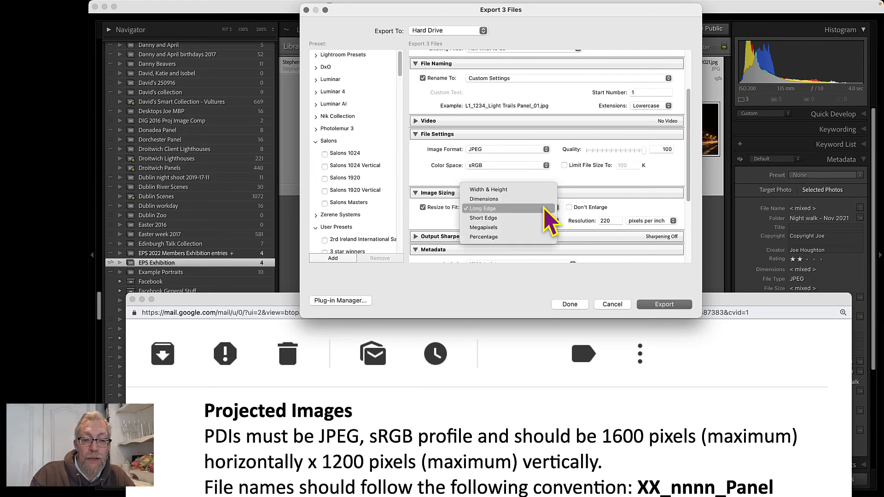
pyautogui.click(520, 190)
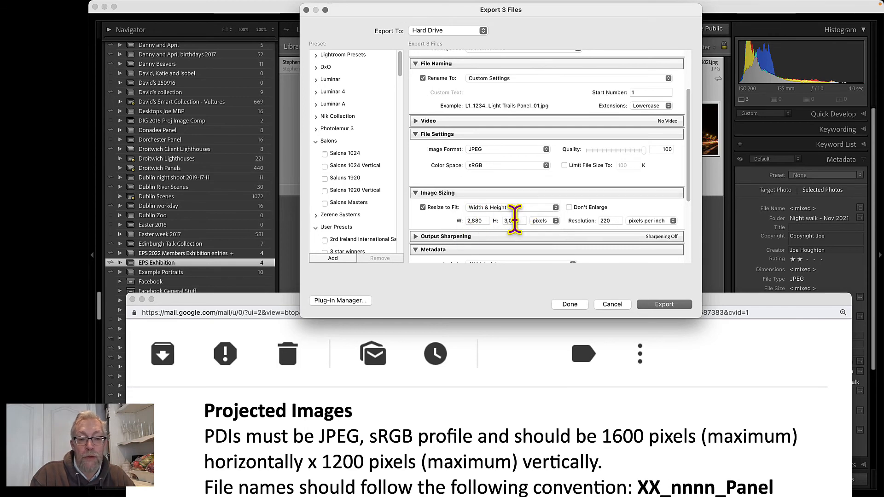
# Step: Clear the resize height, set the width to 1,600 pixels, and set the resolution to 200 pixels per inch
pyautogui.click(520, 221)
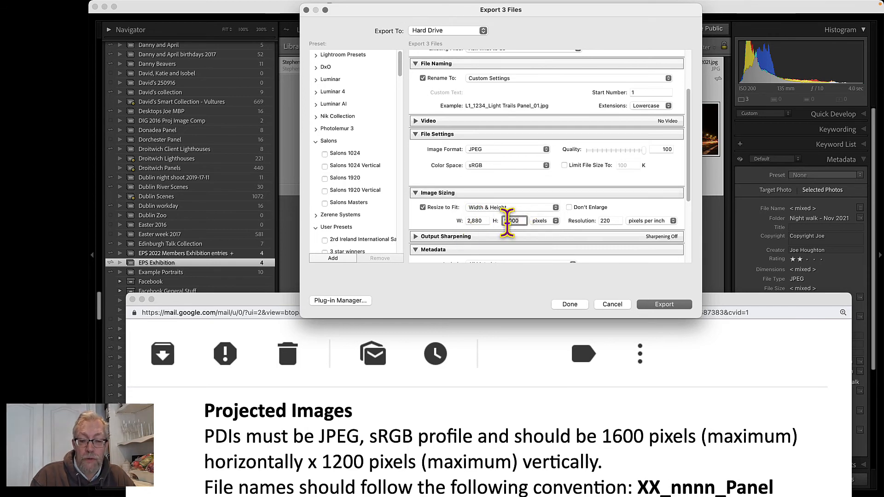
pyautogui.press('BackSpace')
pyautogui.press('BackSpace')
pyautogui.press('BackSpace')
pyautogui.press('BackSpace')
pyautogui.press('BackSpace')
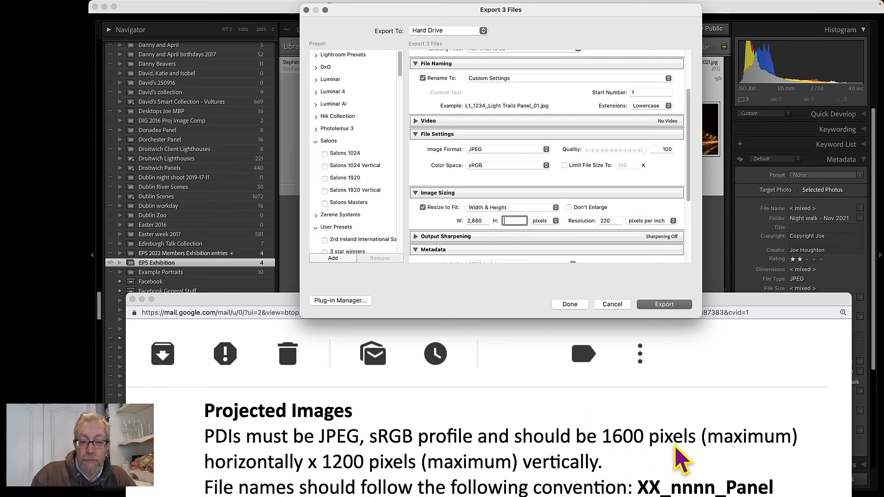
pyautogui.click(476, 221)
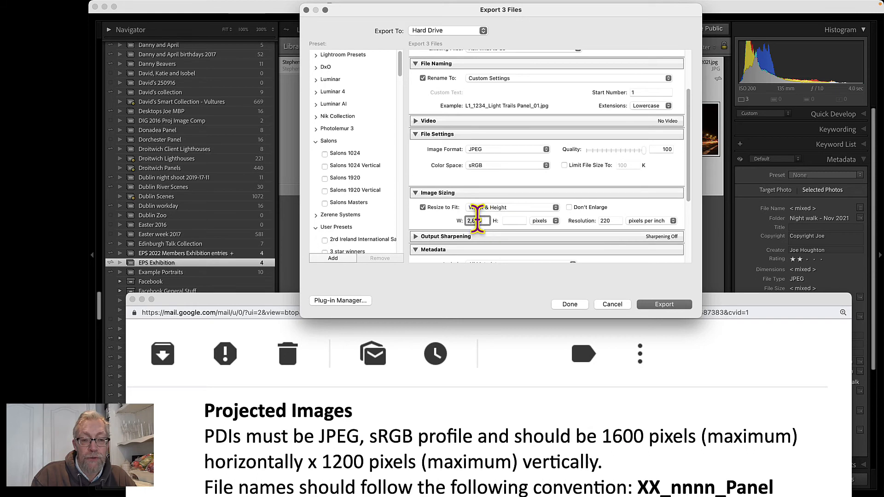
pyautogui.write('1,600')
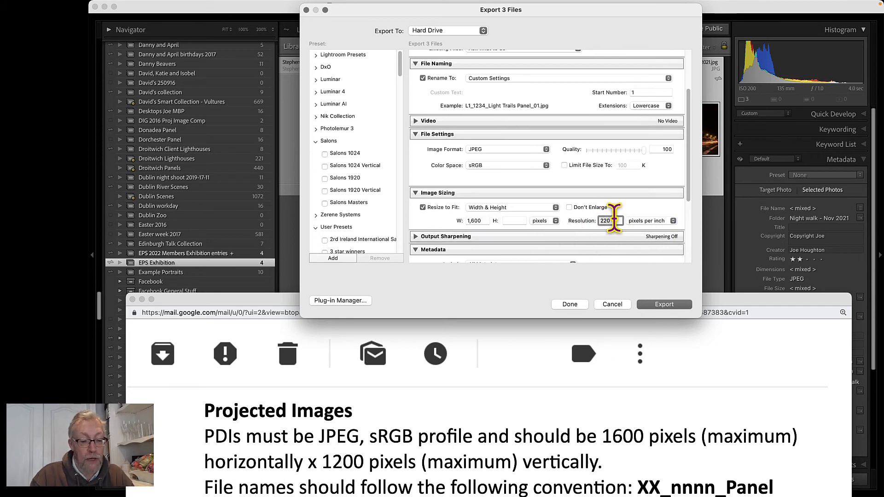
pyautogui.doubleClick(614, 221)
pyautogui.write('200')
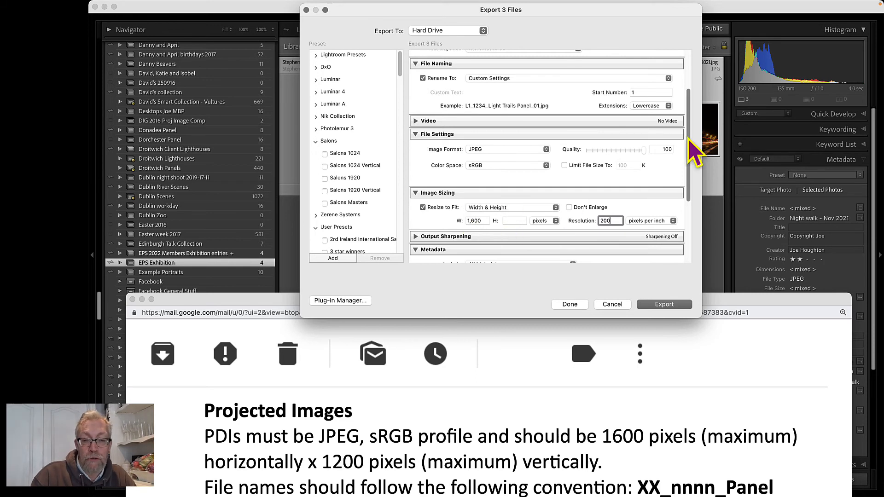
# Step: Collapse the Metadata and Watermarking sections and review the export settings from location through post-processing
pyautogui.moveTo(689, 138); pyautogui.dragTo(688, 205)
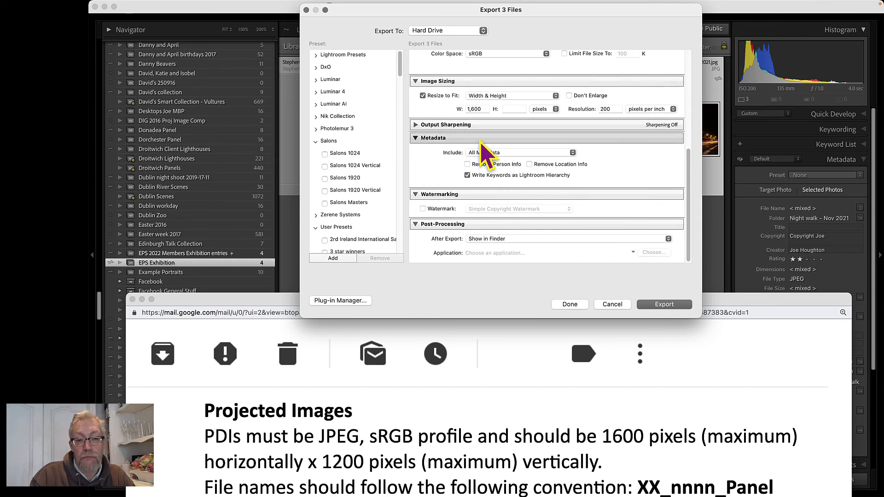
pyautogui.click(416, 138)
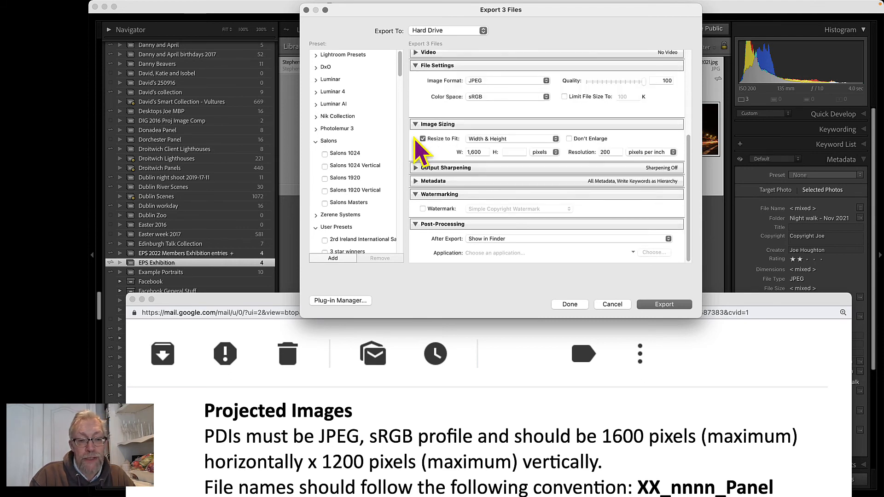
pyautogui.click(415, 195)
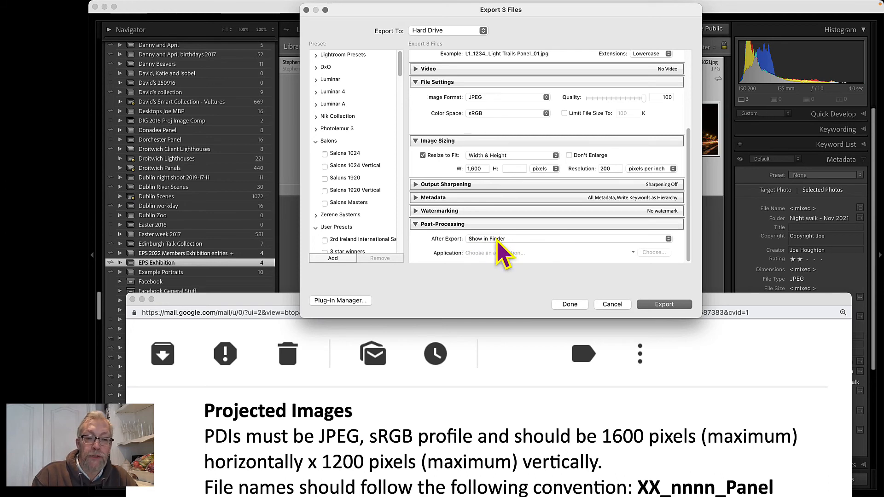
pyautogui.scroll(5, 501, 253)
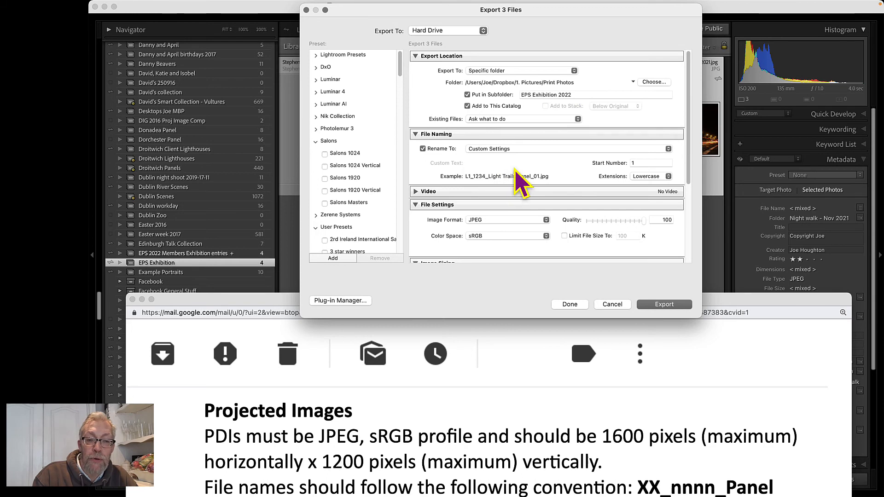
pyautogui.scroll(-5, 512, 178)
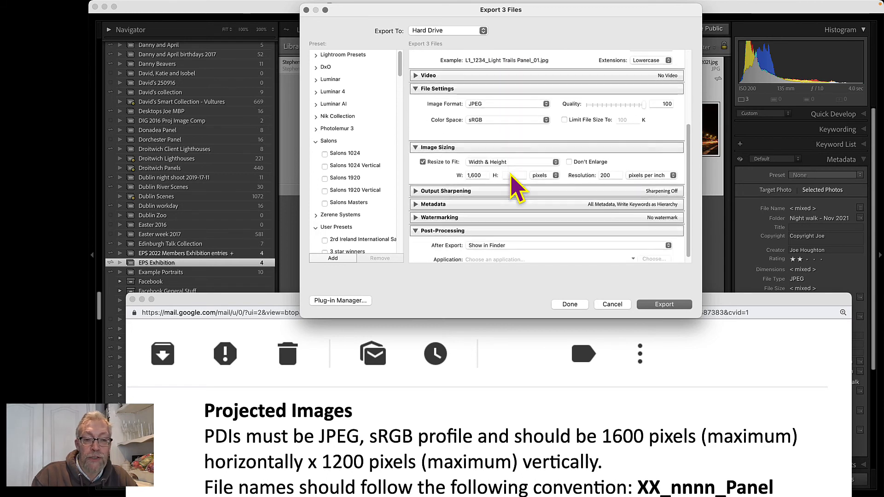
pyautogui.scroll(-1, 513, 182)
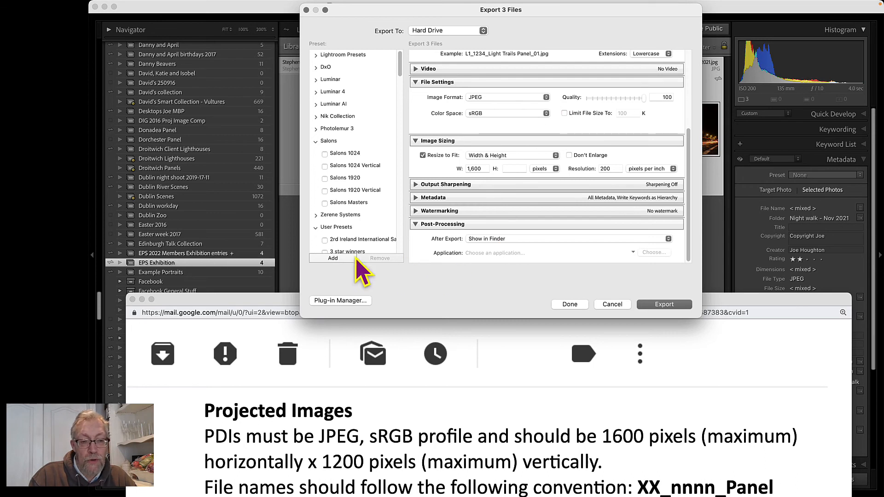
# Step: Save the export settings as a user preset named EPS Exhibition Landscape Images and locate it in the preset list
pyautogui.click(334, 258)
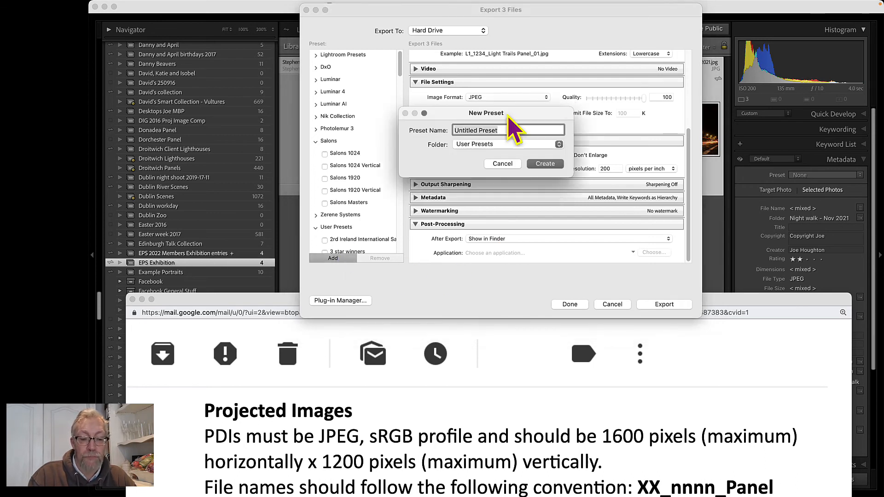
pyautogui.write('EPS Exhibition Landscape Images')
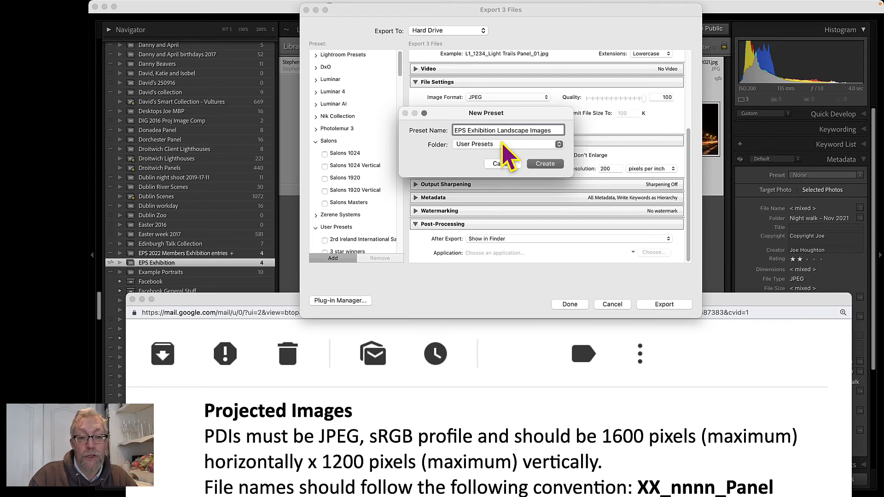
pyautogui.click(546, 164)
pyautogui.scroll(-10, 357, 226)
pyautogui.scroll(-12, 357, 226)
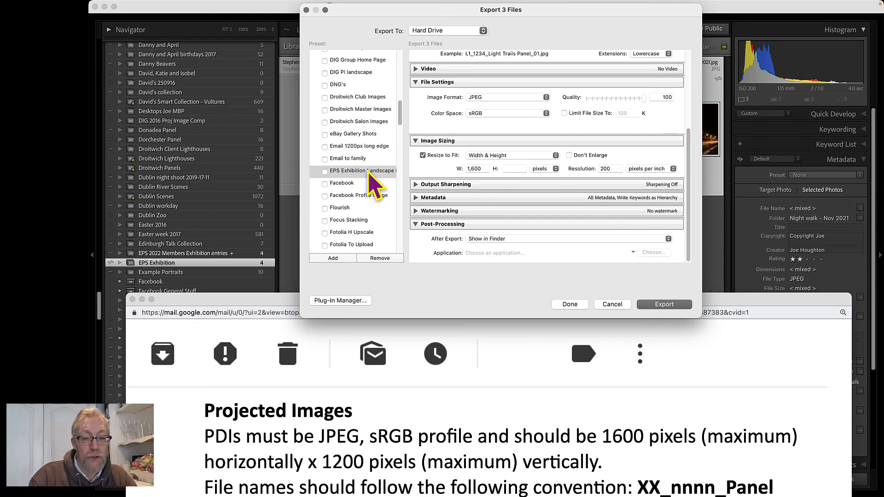
# Step: Export the three selected photos and close the Finder window of exported files
pyautogui.click(663, 304)
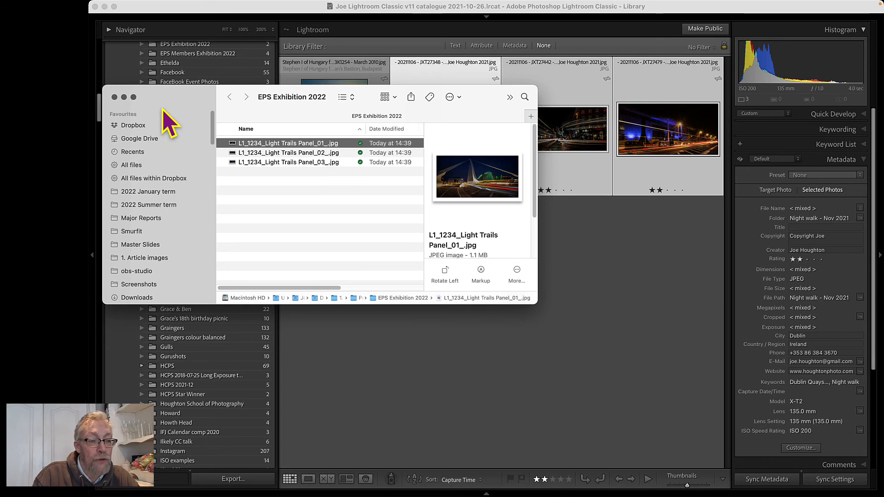
pyautogui.click(114, 97)
# Step: Select only the first light trails photo, showing the bridge, and set its title to Beckett Bridge light trails
pyautogui.click(451, 149)
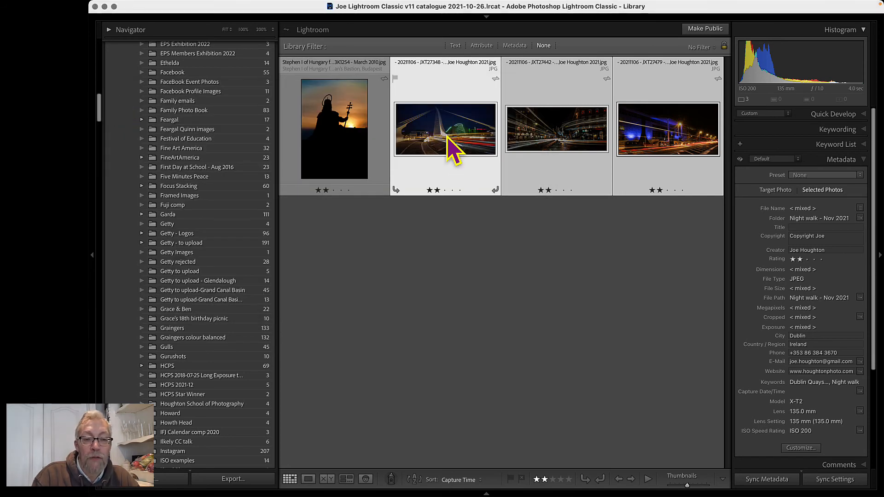
pyautogui.click(442, 241)
pyautogui.click(447, 154)
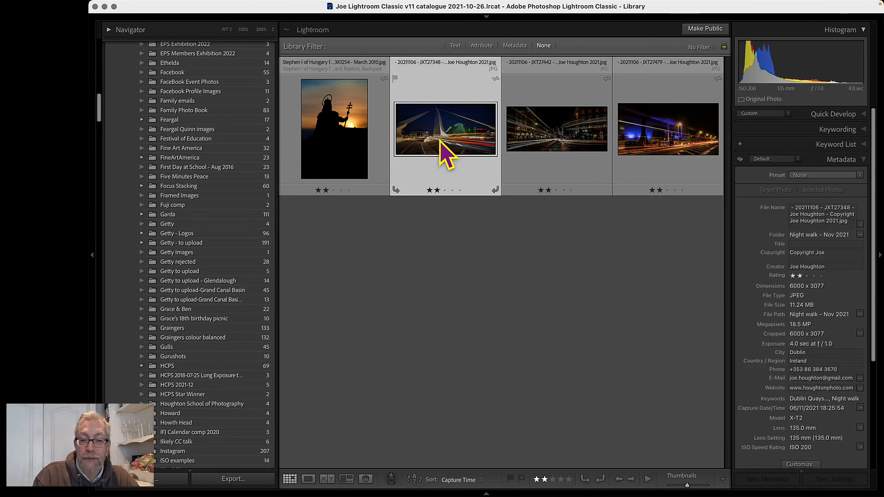
pyautogui.click(794, 243)
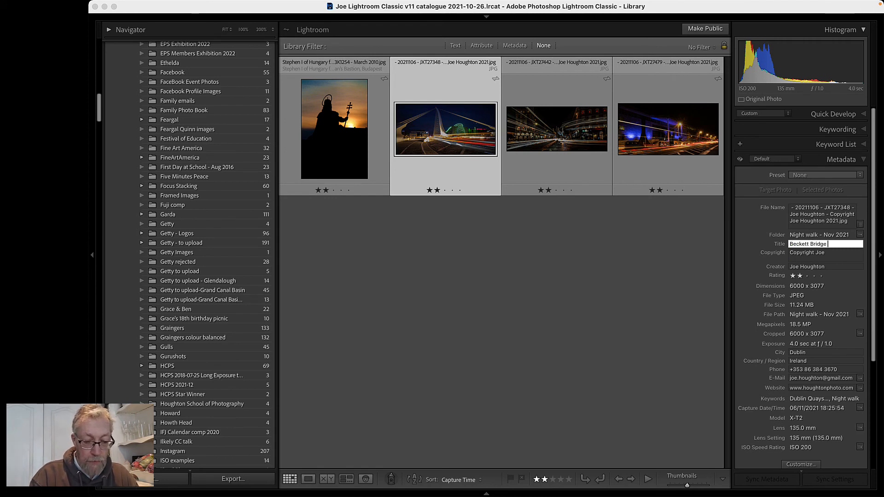
pyautogui.write('t trails')
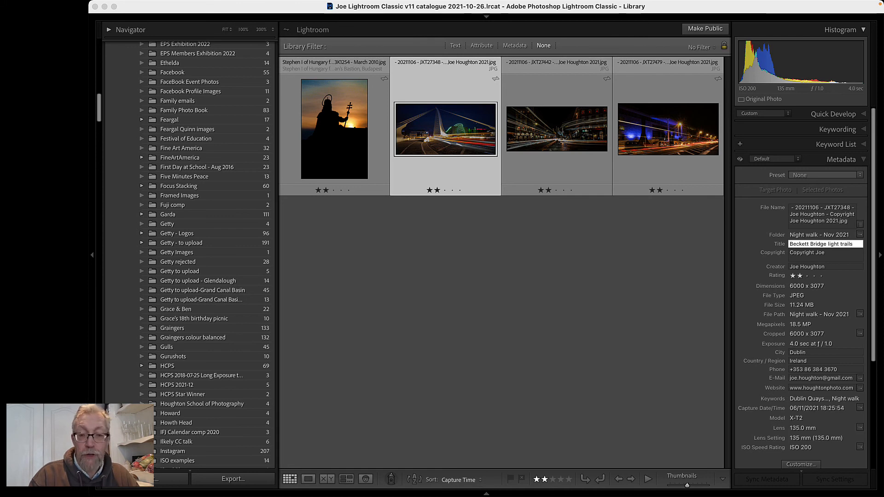
pyautogui.press('Return')
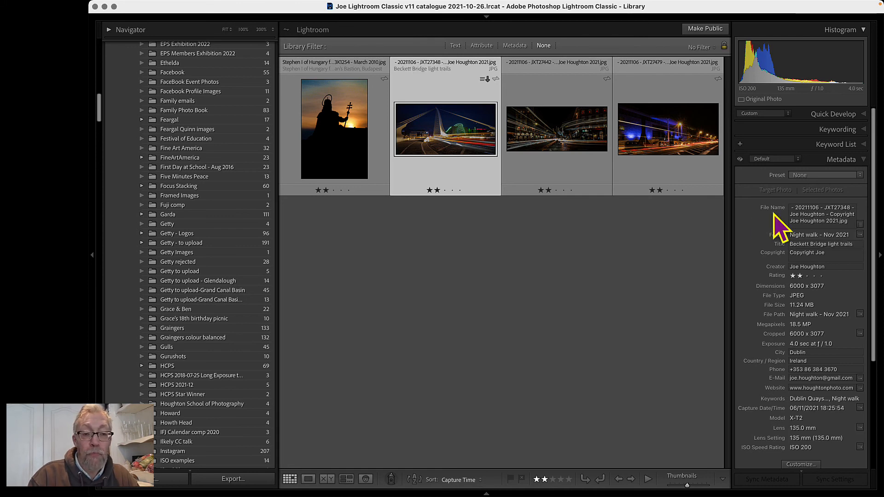
# Step: Title the second light trails photo O'Connell Street light trails and the third one Christchurch light trails
pyautogui.click(575, 161)
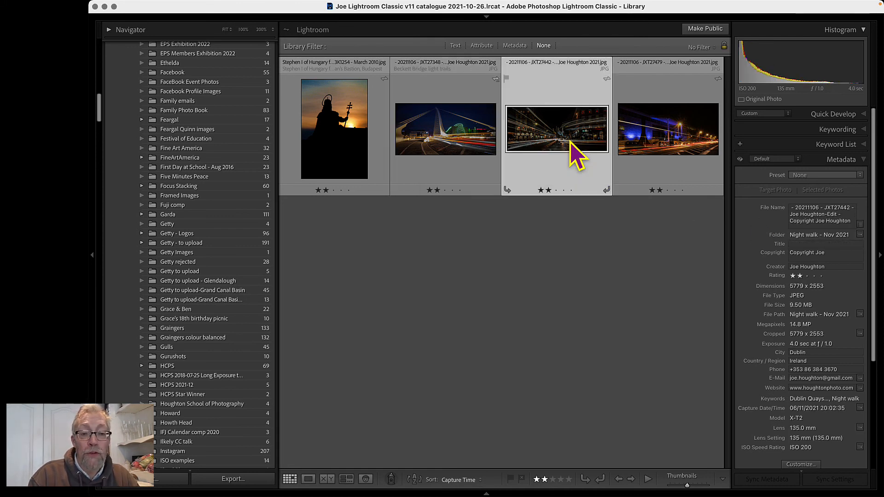
pyautogui.click(794, 244)
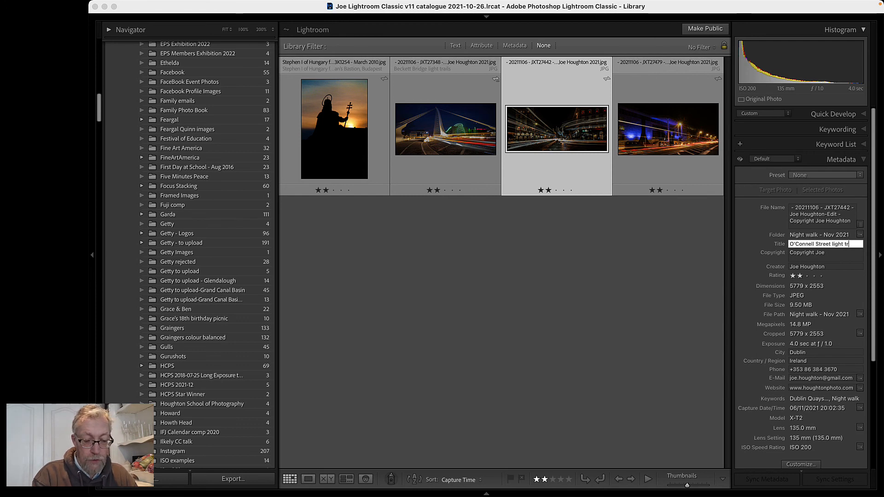
pyautogui.press('Return')
pyautogui.press('Right')
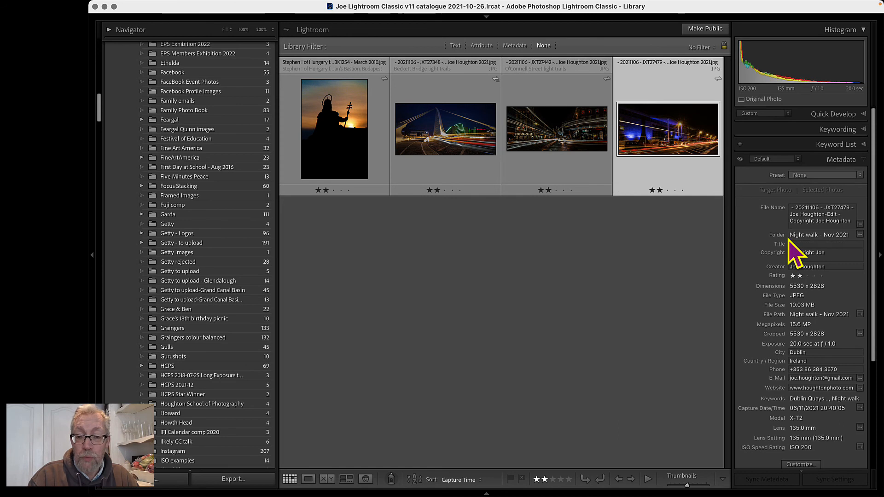
pyautogui.click(792, 244)
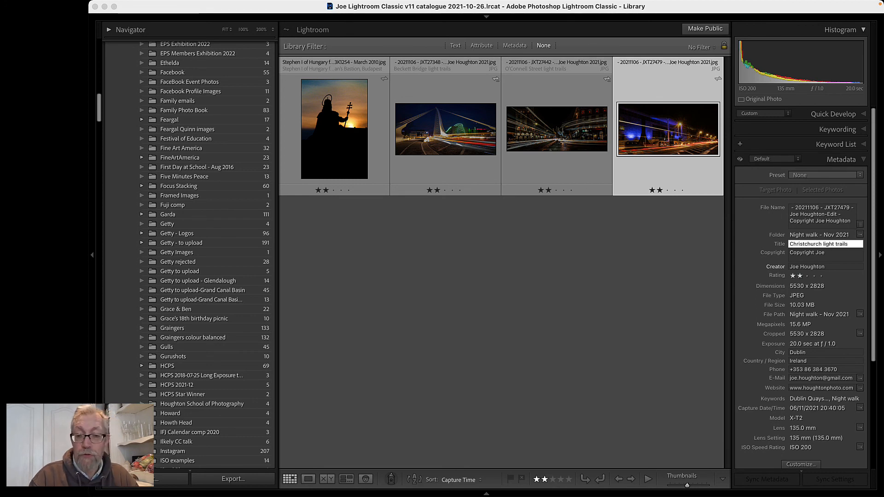
pyautogui.press('Return')
# Step: Select the three light trails photos and export them with the EPS Exhibition Landscape preset
pyautogui.click(339, 137)
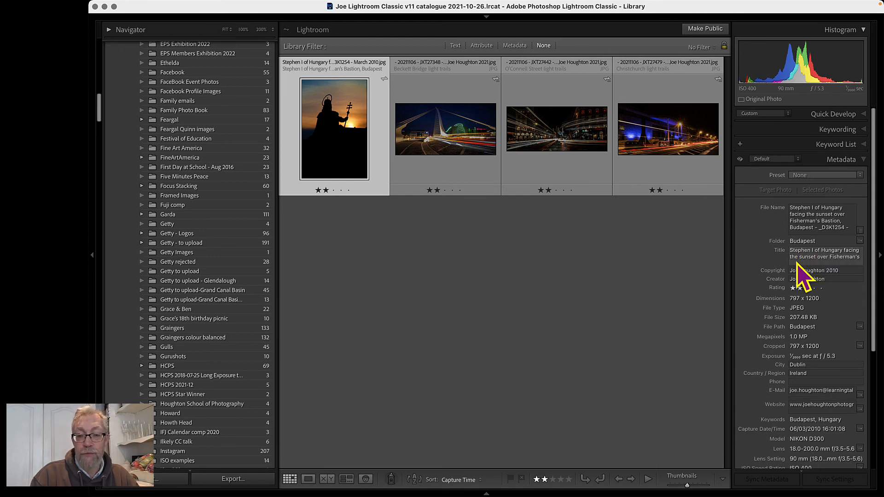
pyautogui.click(458, 134)
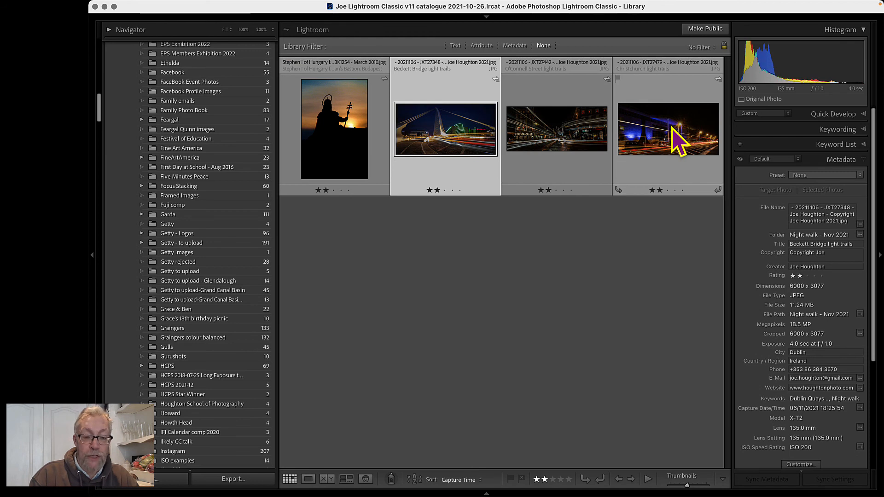
pyautogui.keyDown('shift'); pyautogui.click(679, 141); pyautogui.keyUp('shift')
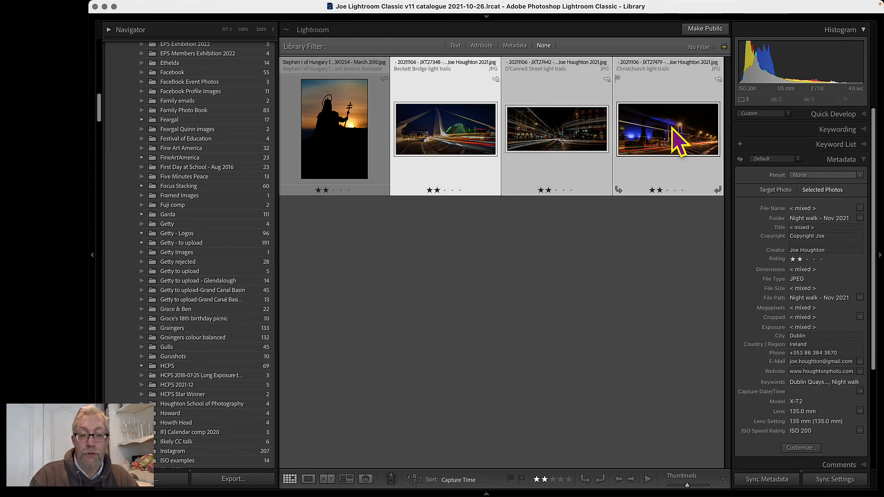
pyautogui.click(233, 478)
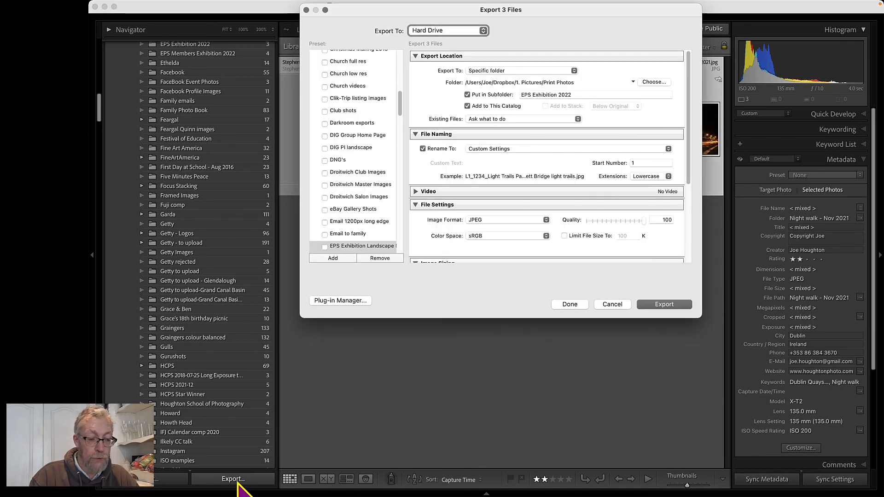
pyautogui.scroll(-3, 354, 162)
pyautogui.scroll(-1, 358, 167)
pyautogui.click(358, 161)
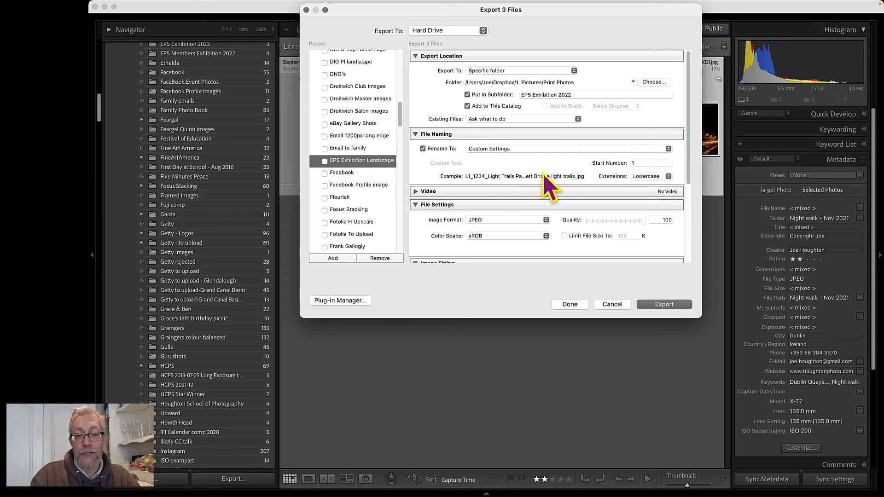
pyautogui.click(664, 305)
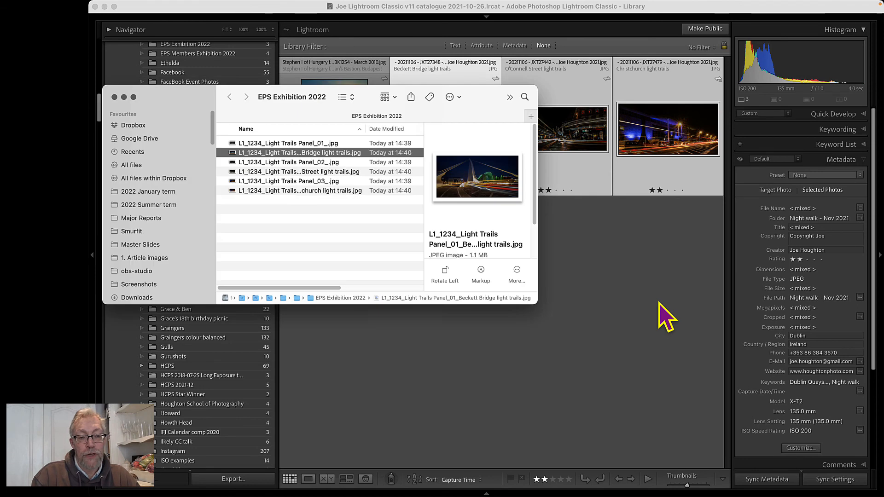
# Step: Widen the Finder name column and enlarge the window to examine the exported files' full names and dimensions
pyautogui.moveTo(365, 129); pyautogui.dragTo(436, 125)
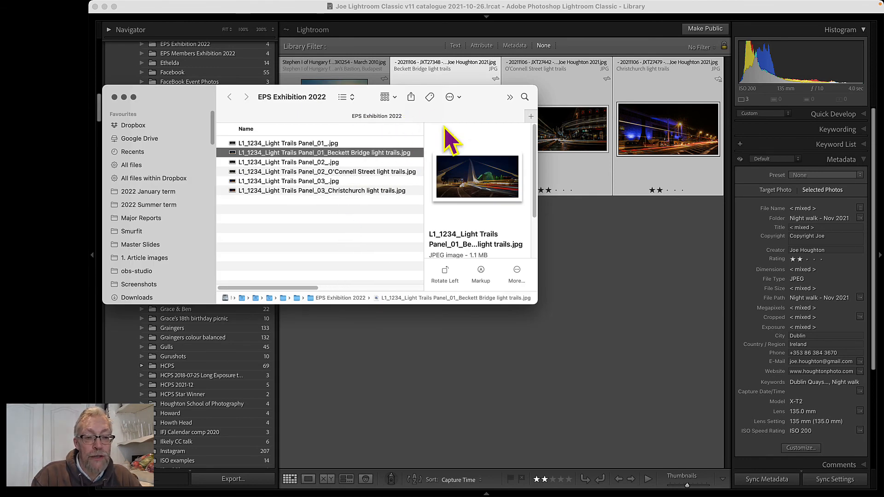
pyautogui.moveTo(536, 132); pyautogui.dragTo(684, 132)
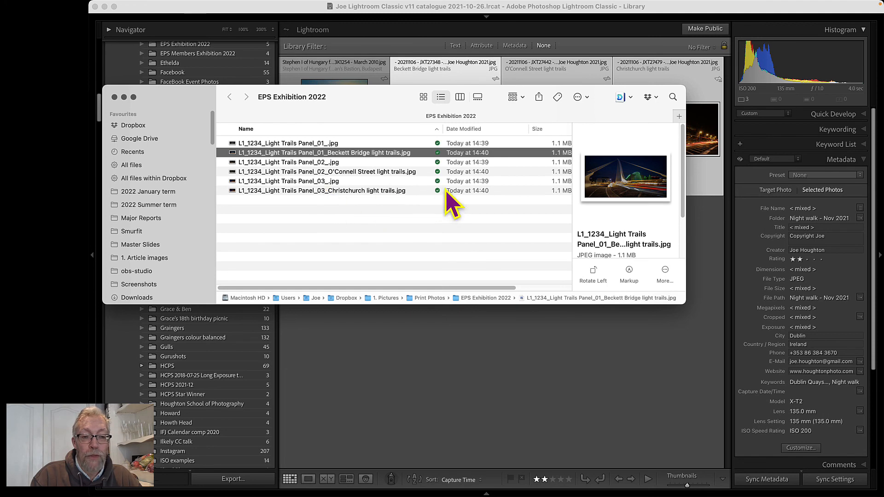
pyautogui.moveTo(685, 150); pyautogui.dragTo(818, 146)
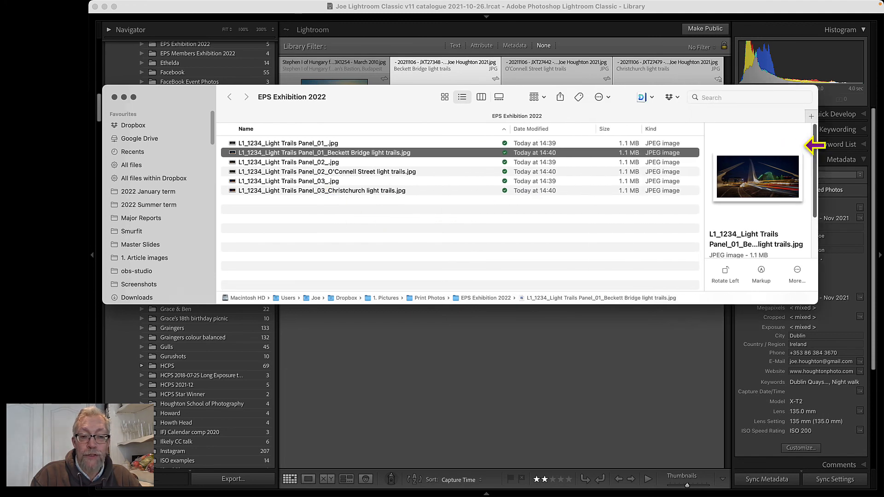
pyautogui.rightClick(617, 130)
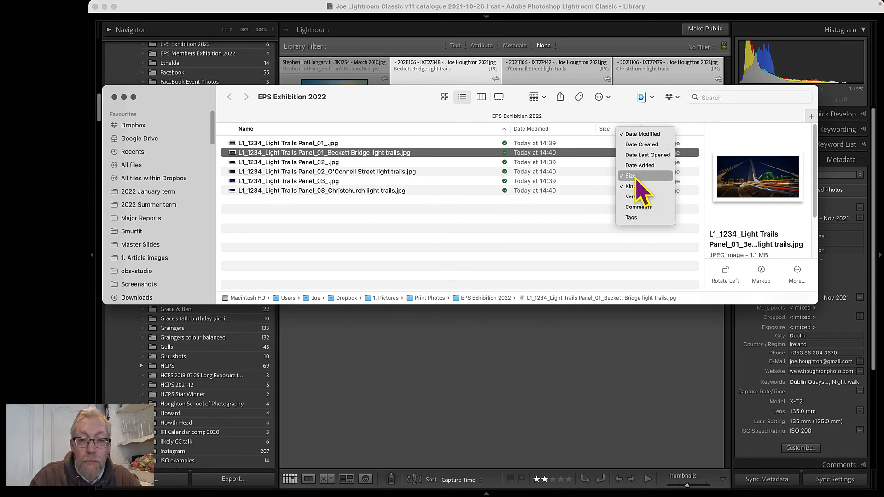
pyautogui.click(612, 188)
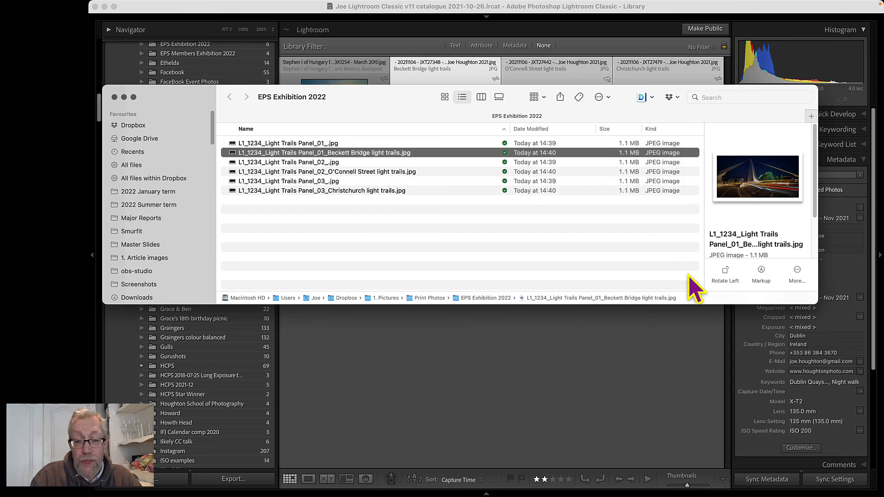
pyautogui.moveTo(680, 304); pyautogui.dragTo(685, 440)
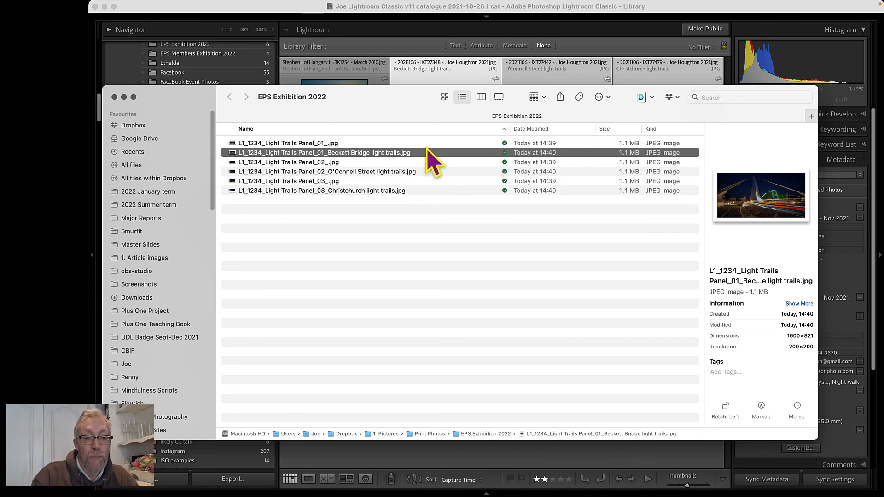
# Step: Return to Lightroom, select only the portrait-format Budapest statue photo, and check the projected image size rule in the exhibition email
pyautogui.click(365, 74)
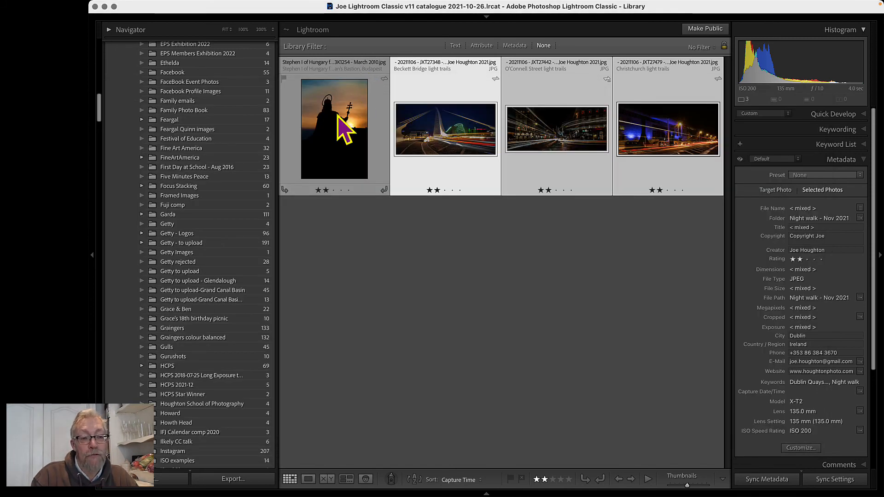
pyautogui.click(344, 130)
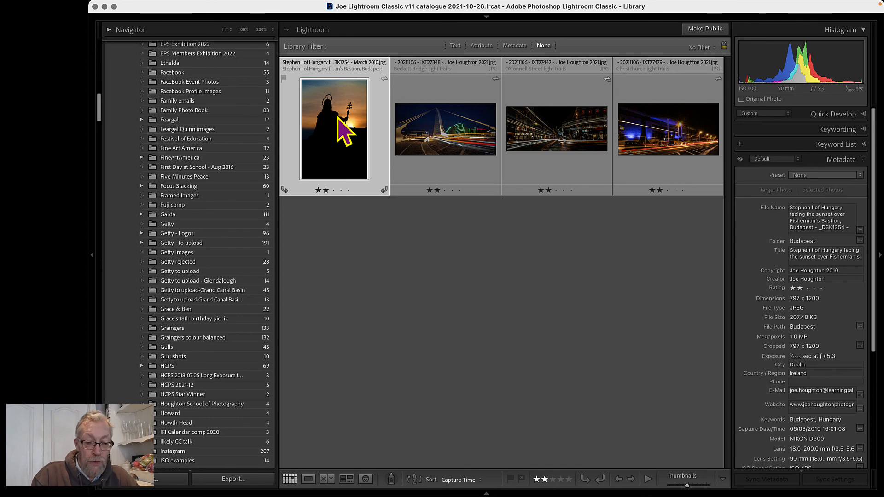
pyautogui.press('super+Tab')
pyautogui.press('super+Tab')
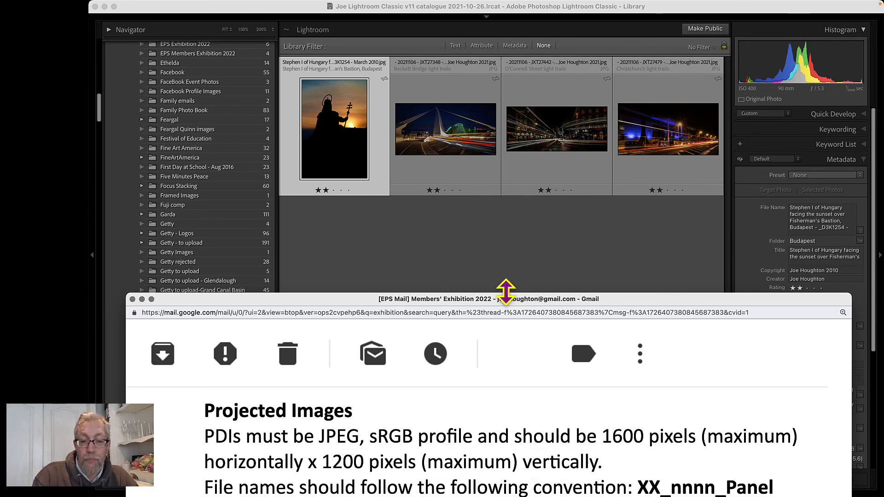
pyautogui.click(443, 271)
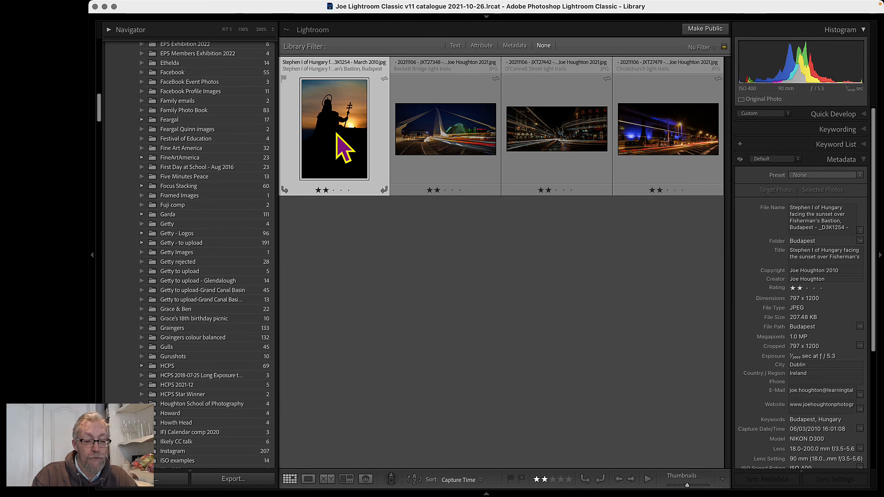
# Step: Start exporting the statue photo from the EPS Exhibition Landscape preset, clearing the resize width and setting the height to 1200 pixels
pyautogui.click(232, 479)
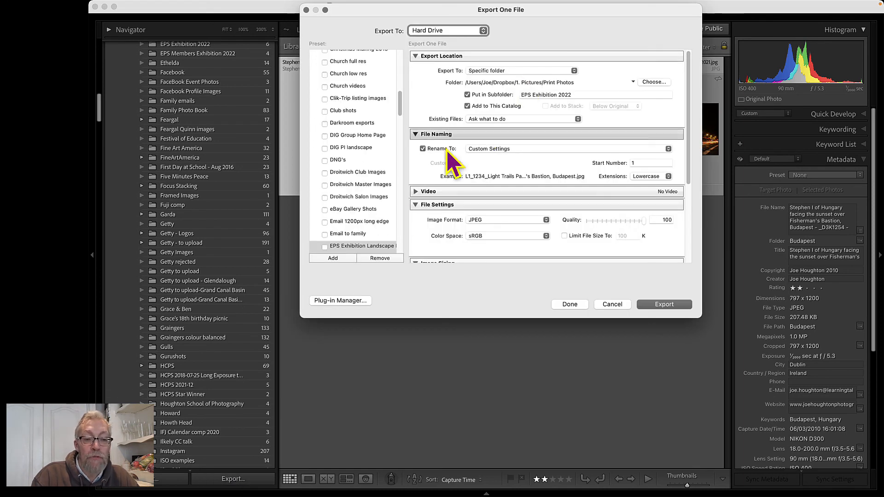
pyautogui.click(349, 246)
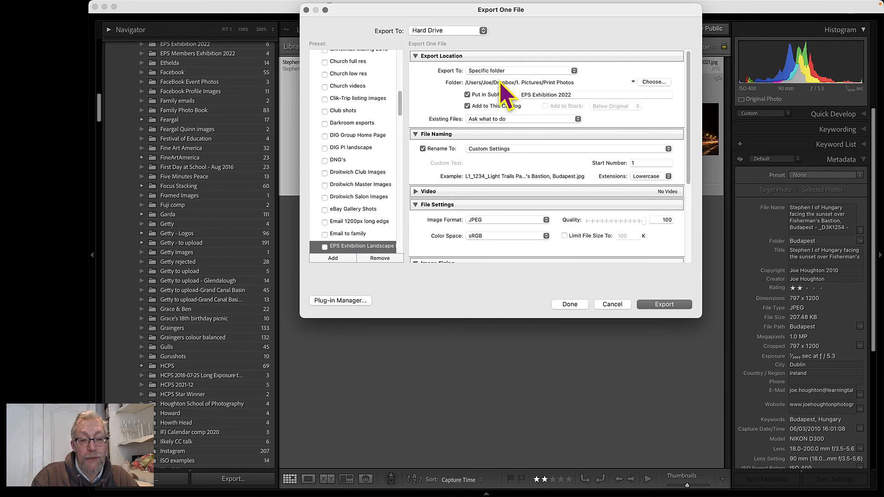
pyautogui.scroll(-5, 520, 170)
pyautogui.scroll(-5, 524, 174)
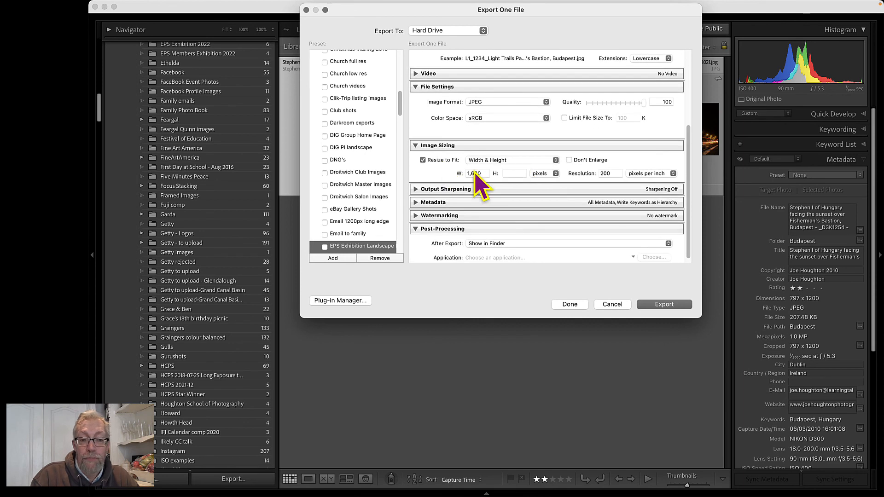
pyautogui.click(481, 173)
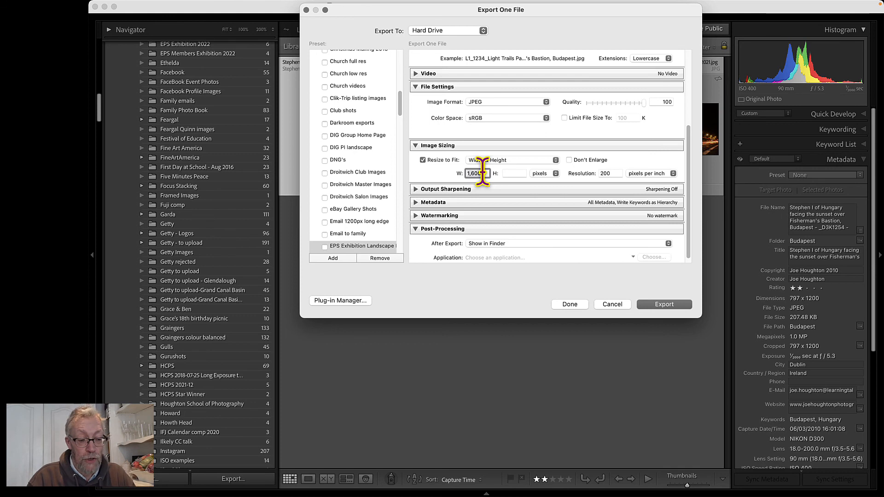
pyautogui.press('BackSpace')
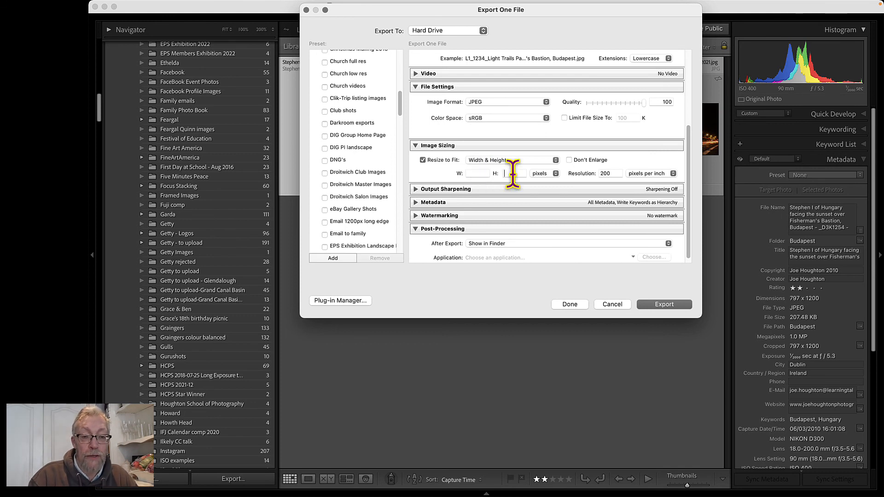
pyautogui.click(507, 173)
pyautogui.write('1200')
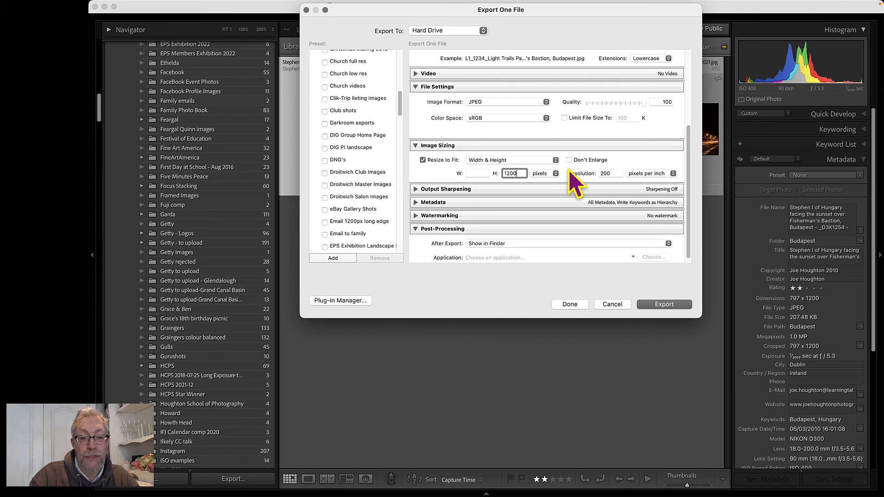
# Step: Save the export settings as a user preset named EPS Exhibition portrait format and locate it in the preset list
pyautogui.click(341, 259)
pyautogui.write('EPS Exhibition portrait format')
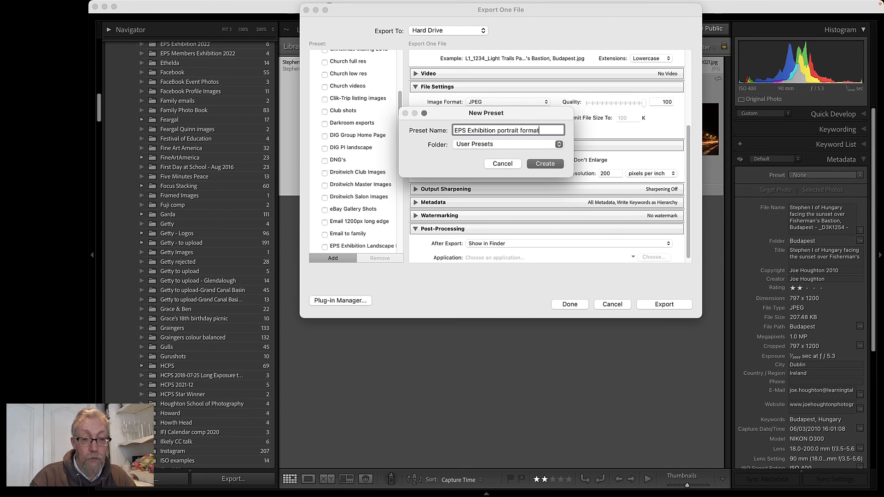
pyautogui.click(548, 165)
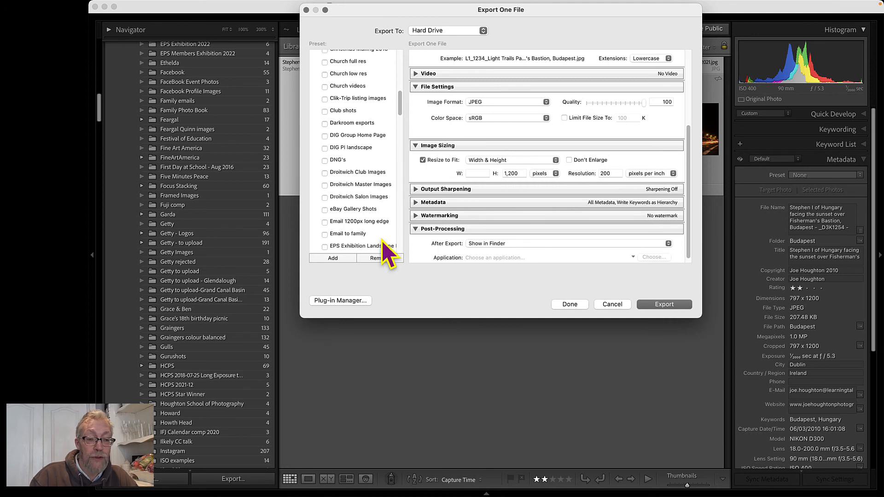
pyautogui.scroll(-3, 381, 232)
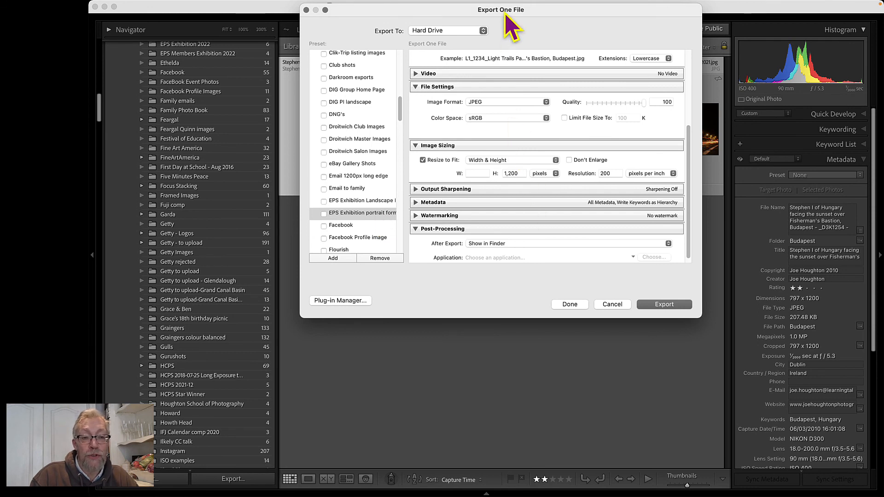
# Step: Export the statue photo and change the sequence number in its exported file name to 04
pyautogui.moveTo(505, 13); pyautogui.dragTo(517, 121)
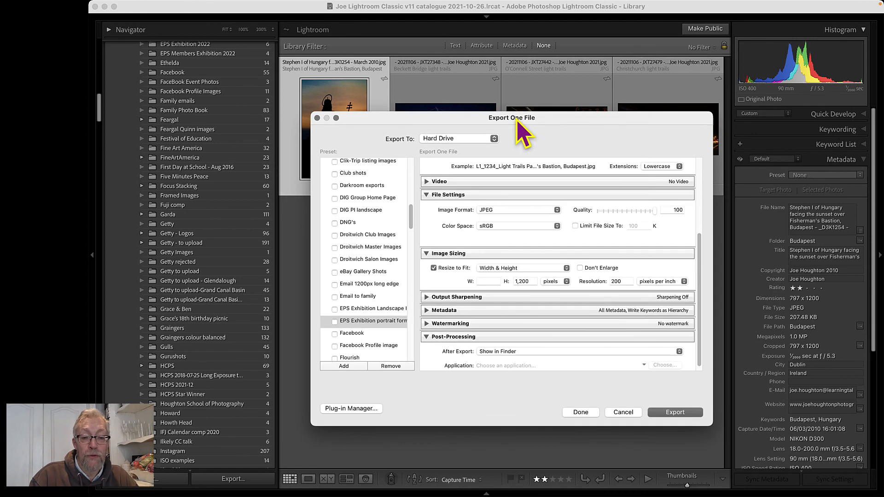
pyautogui.click(677, 413)
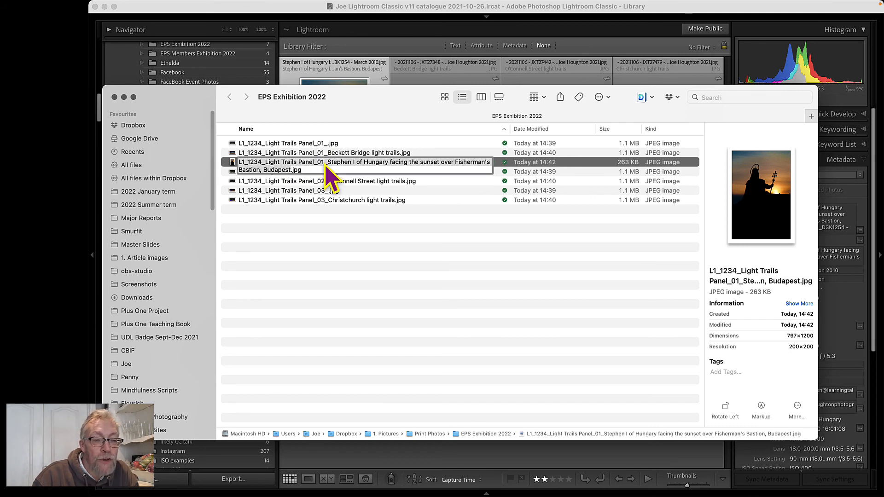
pyautogui.press('BackSpace')
pyautogui.write('4')
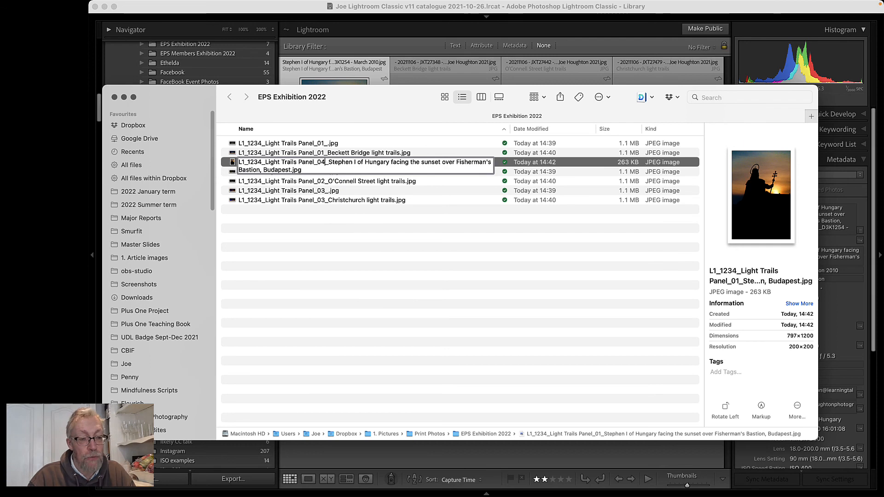
pyautogui.press('Return')
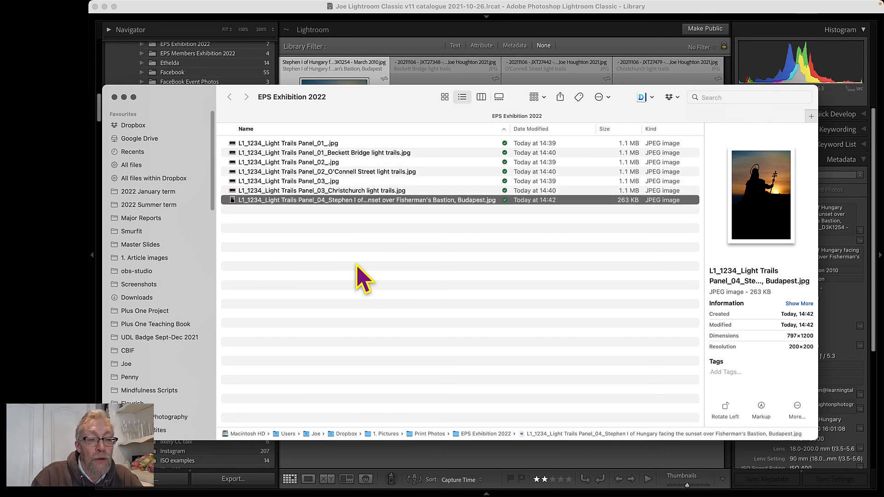
# Step: Select the four exported files with titles in their names: Beckett Bridge, O'Connell Street, Christchurch and Stephen I of Hungary
pyautogui.click(338, 153)
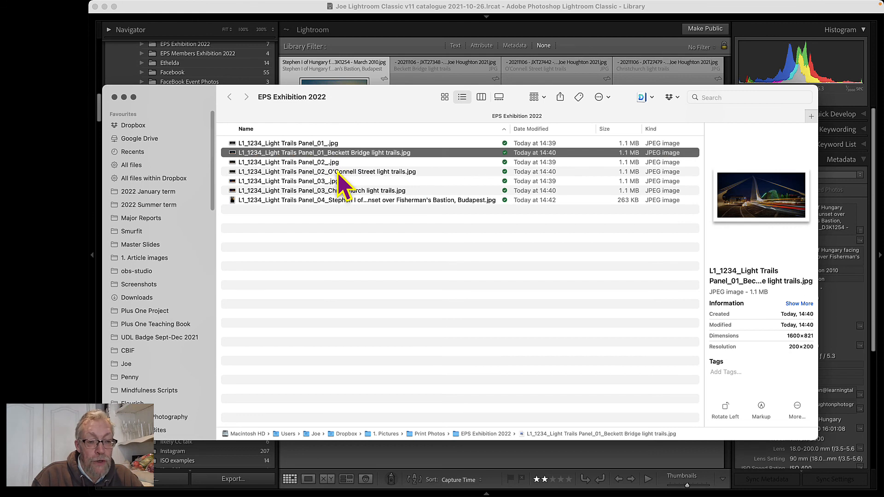
pyautogui.keyDown('super'); pyautogui.click(336, 171); pyautogui.keyUp('super')
pyautogui.keyDown('super'); pyautogui.click(342, 191); pyautogui.keyUp('super')
pyautogui.keyDown('super'); pyautogui.click(346, 200); pyautogui.keyUp('super')
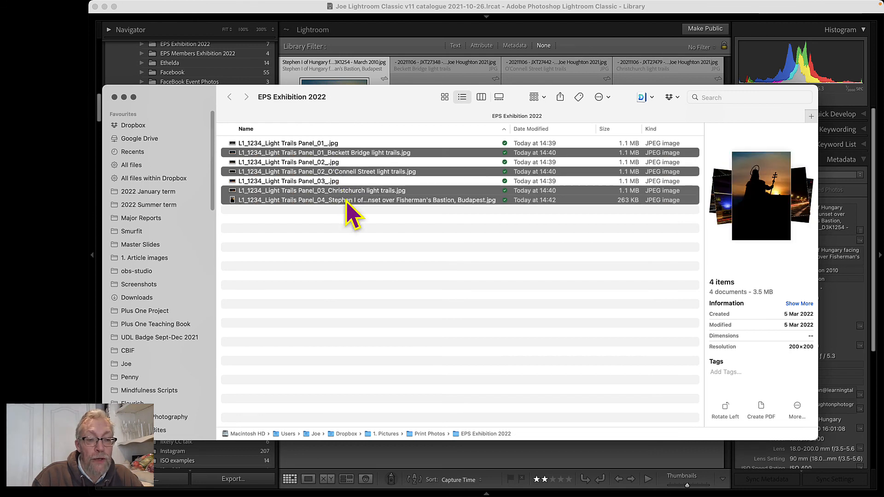